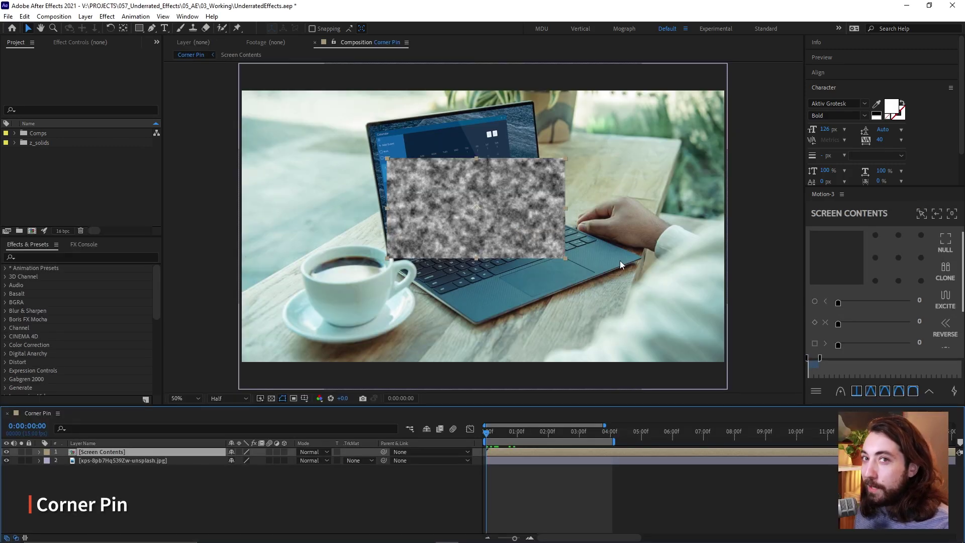
Shift the Screen Contents noise layer down and right, try a 3D tilt, then return it to flat 2D.
{"action": "left_click_drag", "start_coordinate": [480, 205], "coordinate": [498, 235]}
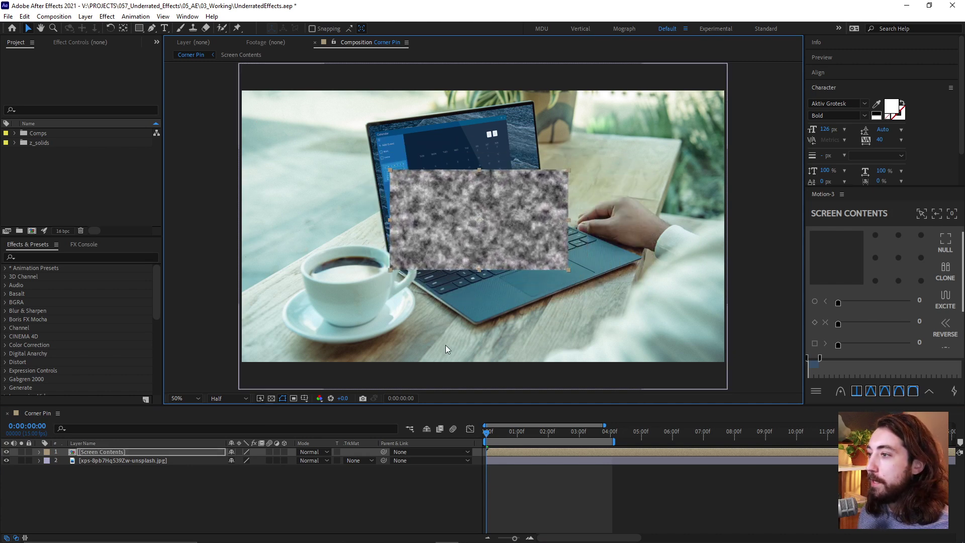
{"action": "left_click", "coordinate": [284, 452]}
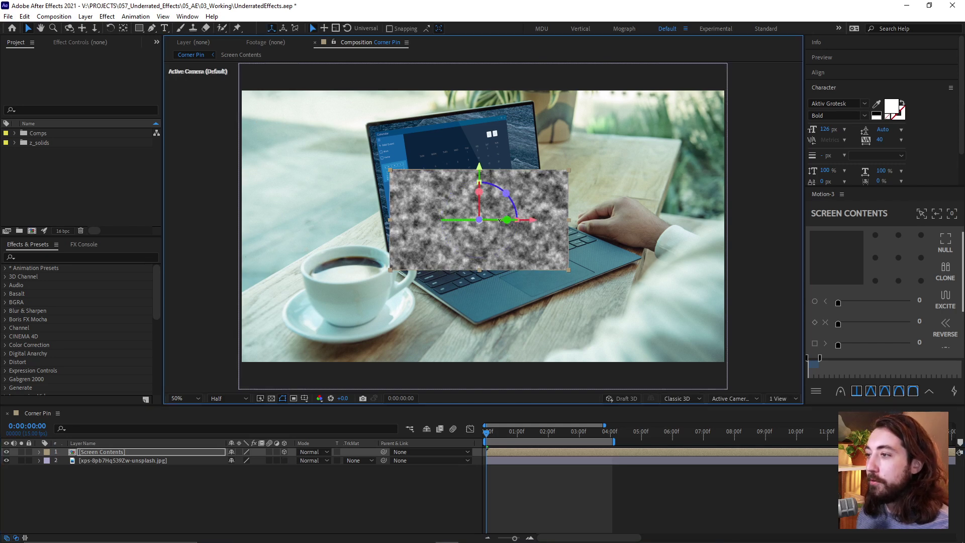
{"action": "mouse_move", "coordinate": [501, 220]}
{"action": "left_mouse_down"}
{"action": "mouse_move", "coordinate": [486, 221]}
{"action": "mouse_move", "coordinate": [509, 214]}
{"action": "mouse_move", "coordinate": [490, 223]}
{"action": "mouse_move", "coordinate": [485, 147]}
{"action": "mouse_move", "coordinate": [489, 208]}
{"action": "left_mouse_up"}
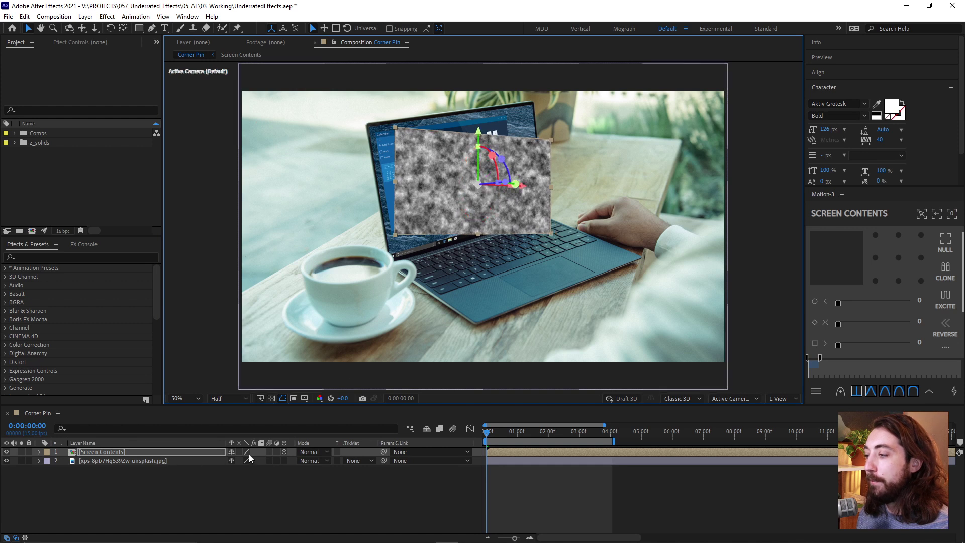
{"action": "key", "text": "ctrl+z"}
{"action": "key", "text": "ctrl+z"}
{"action": "key", "text": "ctrl+z"}
{"action": "key", "text": "ctrl+z"}
{"action": "key", "text": "ctrl+z"}
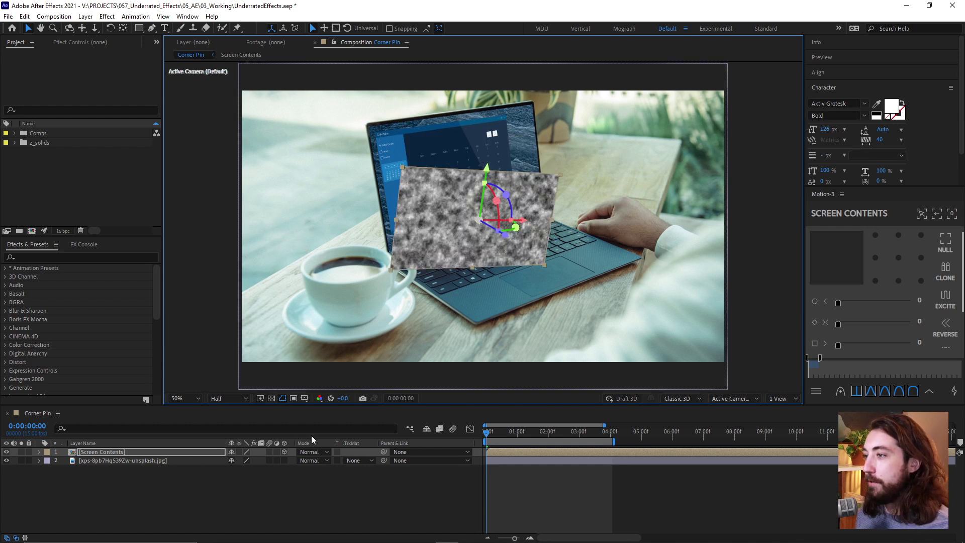
{"action": "left_click", "coordinate": [284, 453]}
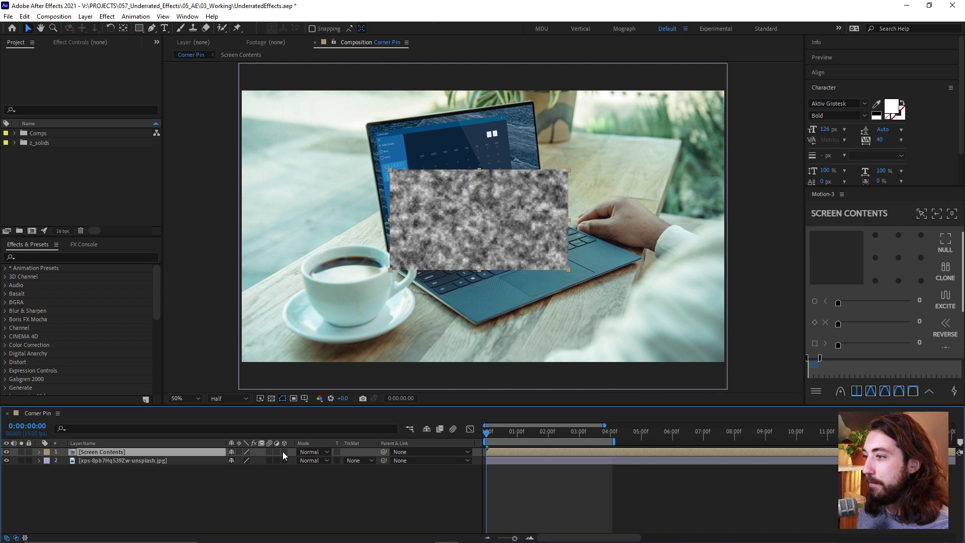
Nudge the noise layer up slightly and apply Corner Pin to Screen Contents.
{"action": "mouse_move", "coordinate": [428, 227]}
{"action": "left_mouse_down"}
{"action": "mouse_move", "coordinate": [404, 194]}
{"action": "mouse_move", "coordinate": [432, 211]}
{"action": "left_mouse_up"}
{"action": "left_click", "coordinate": [103, 256]}
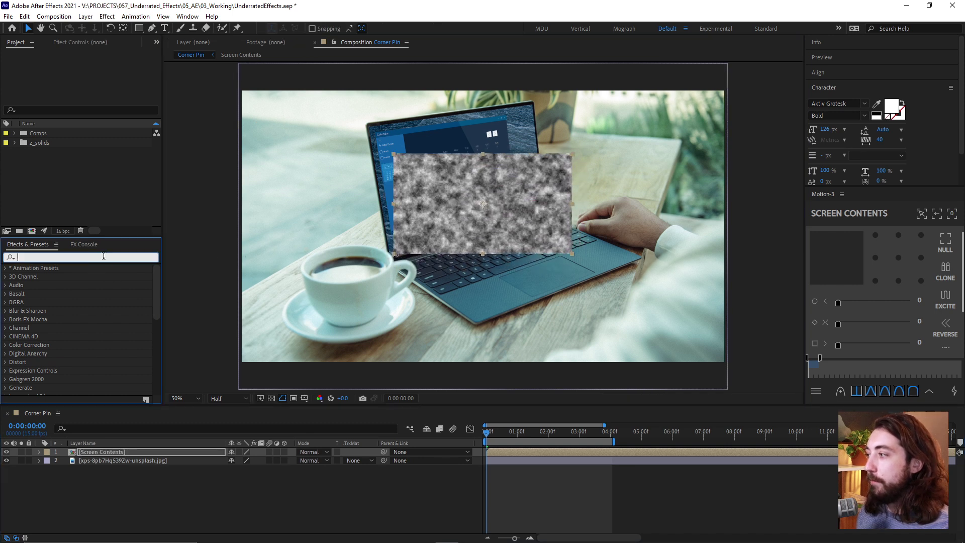
{"action": "type", "text": "corner"}
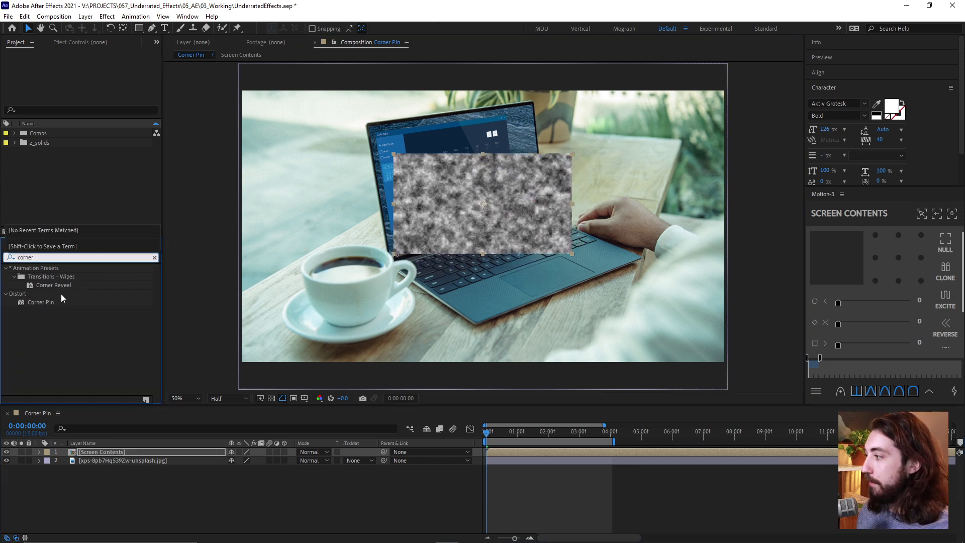
{"action": "double_click", "coordinate": [54, 302]}
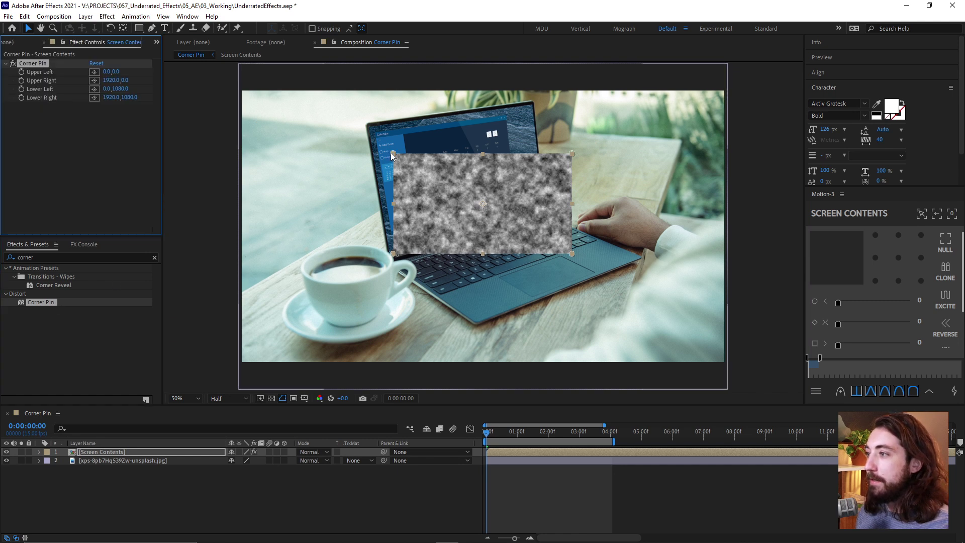
Pin the four noise-layer corners onto the laptop screen's corners and preview the result.
{"action": "left_click_drag", "start_coordinate": [392, 154], "coordinate": [368, 126]}
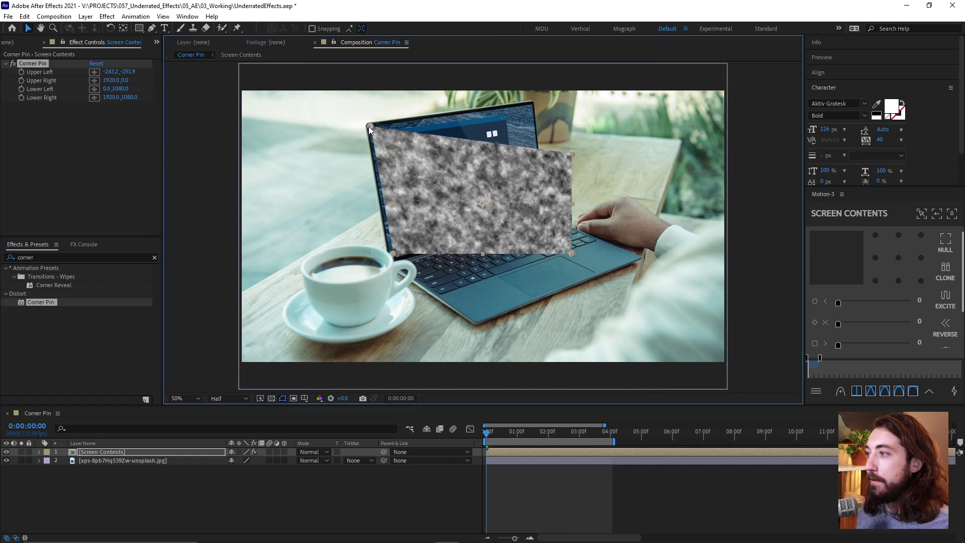
{"action": "left_click_drag", "start_coordinate": [571, 154], "coordinate": [532, 104]}
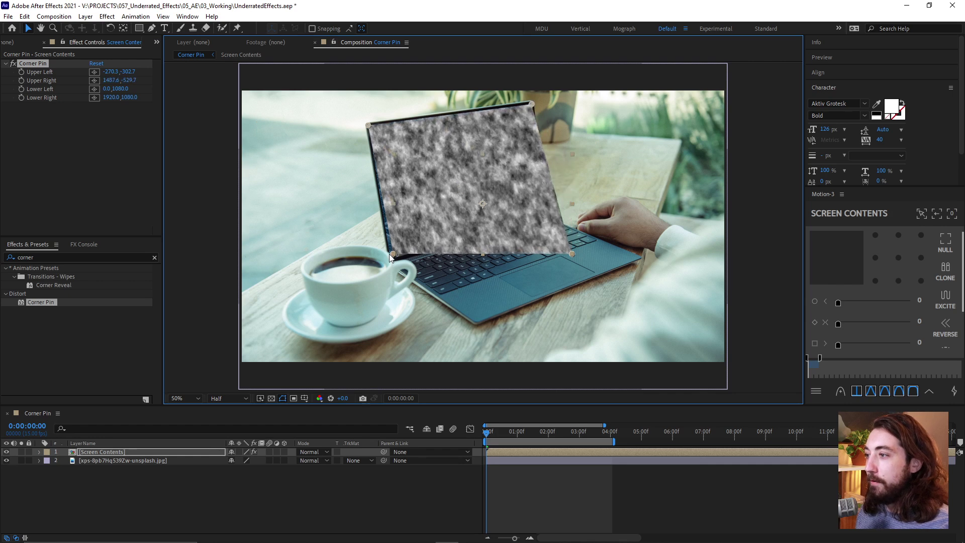
{"action": "left_click_drag", "start_coordinate": [391, 255], "coordinate": [388, 260]}
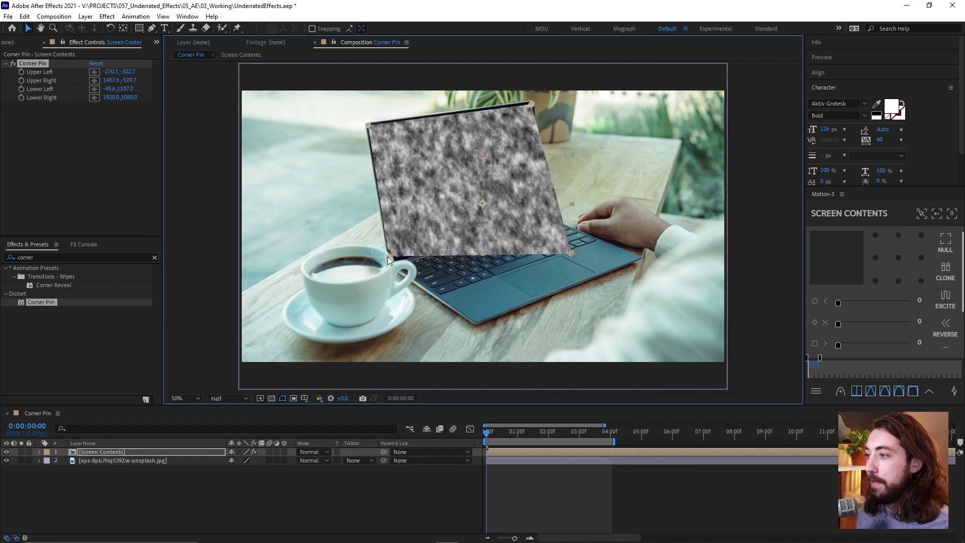
{"action": "left_click_drag", "start_coordinate": [572, 254], "coordinate": [546, 215]}
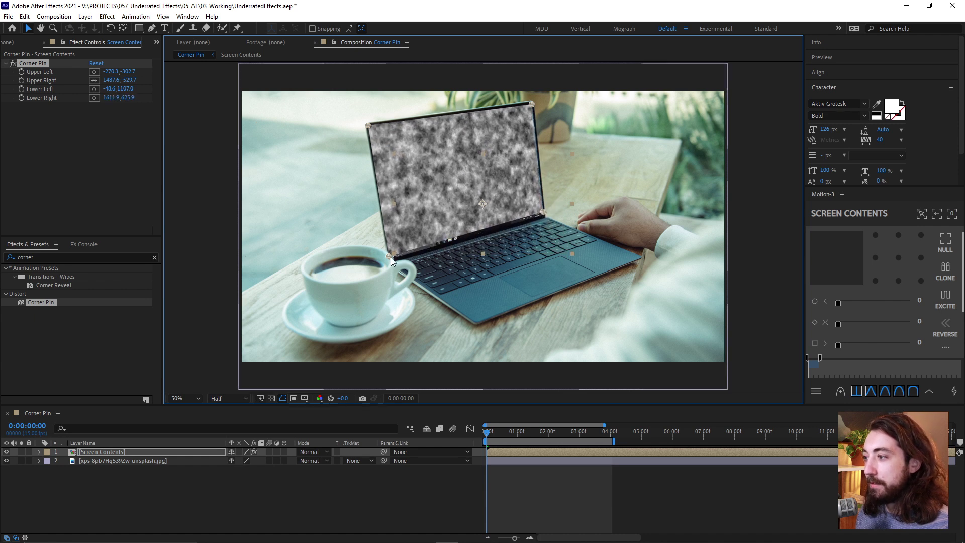
{"action": "left_click_drag", "start_coordinate": [391, 258], "coordinate": [391, 258]}
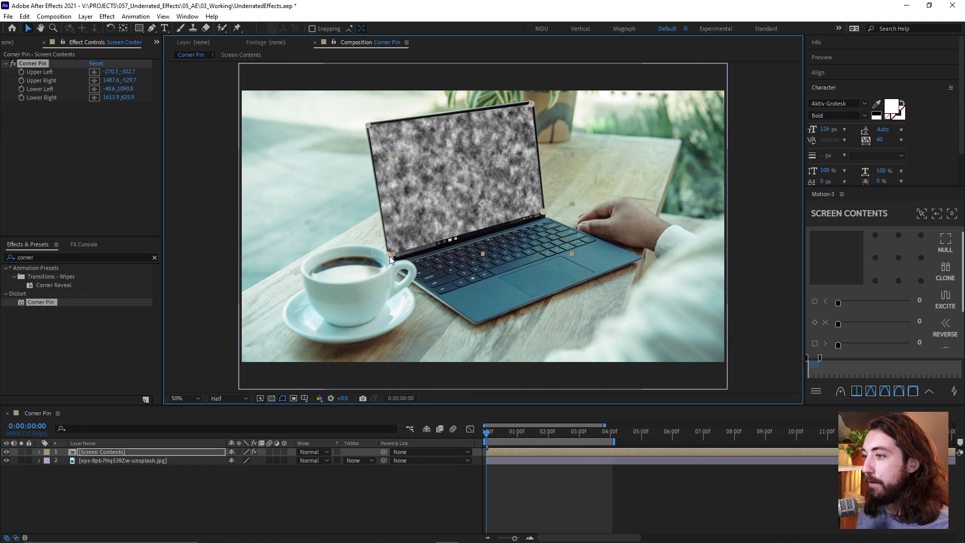
{"action": "left_click", "coordinate": [519, 481]}
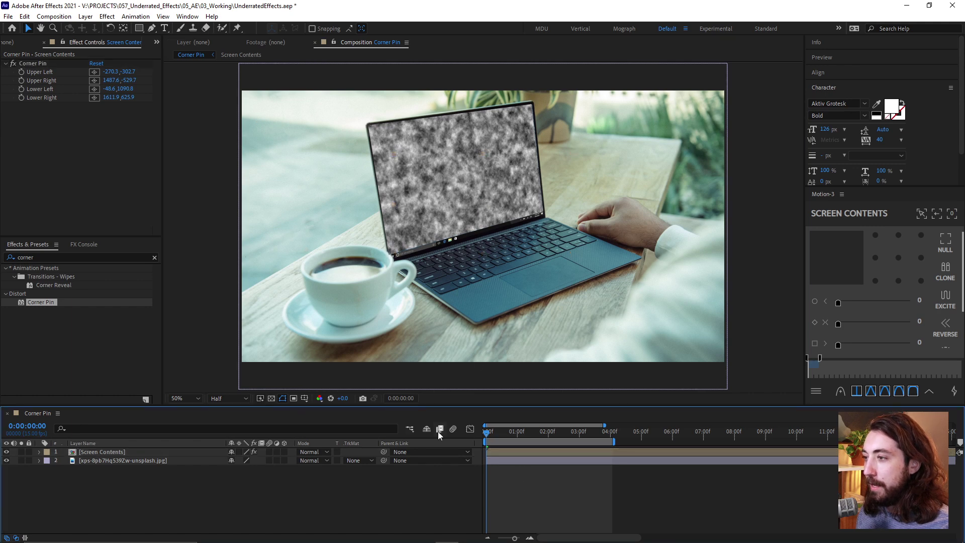
{"action": "key", "text": "space"}
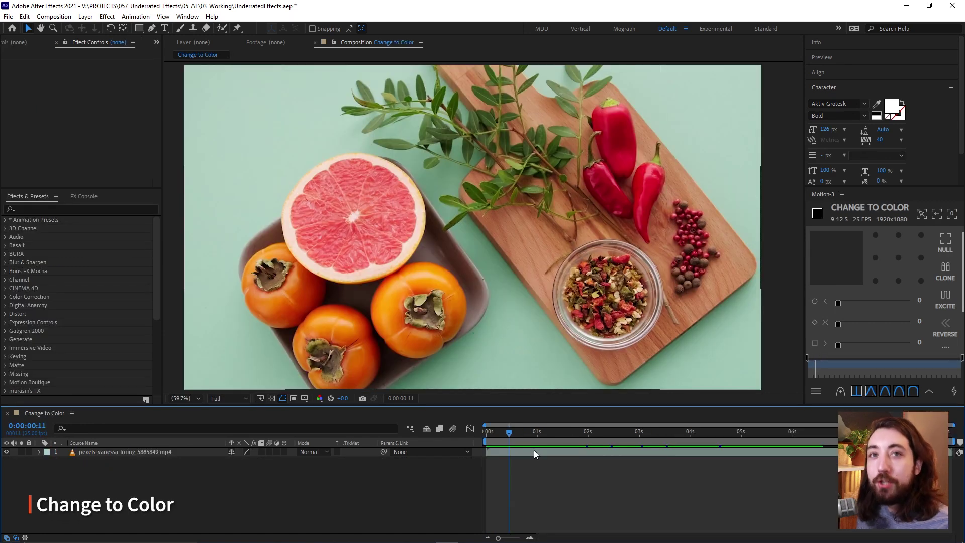
Scrub through the food footage and duplicate the food footage layer.
{"action": "left_click_drag", "start_coordinate": [498, 431], "coordinate": [439, 443]}
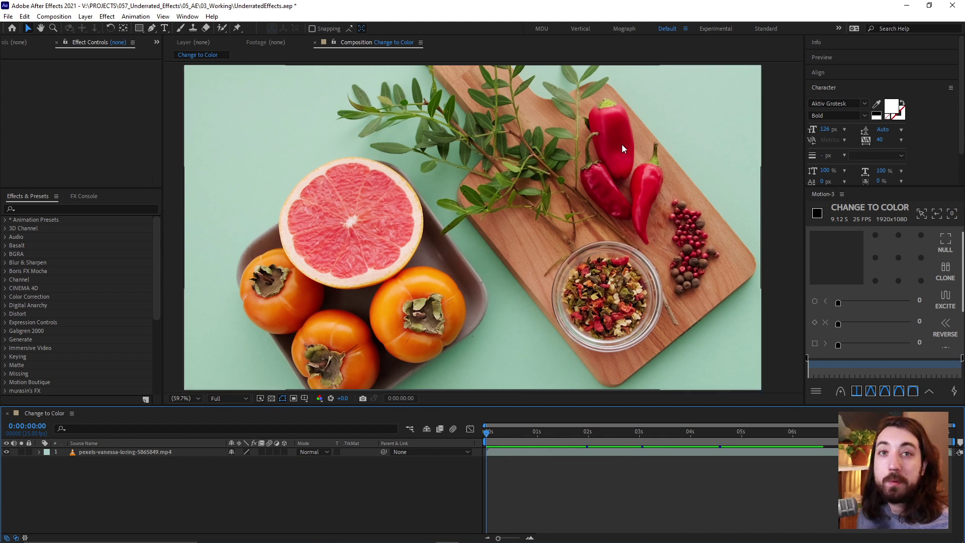
{"action": "left_click", "coordinate": [106, 209]}
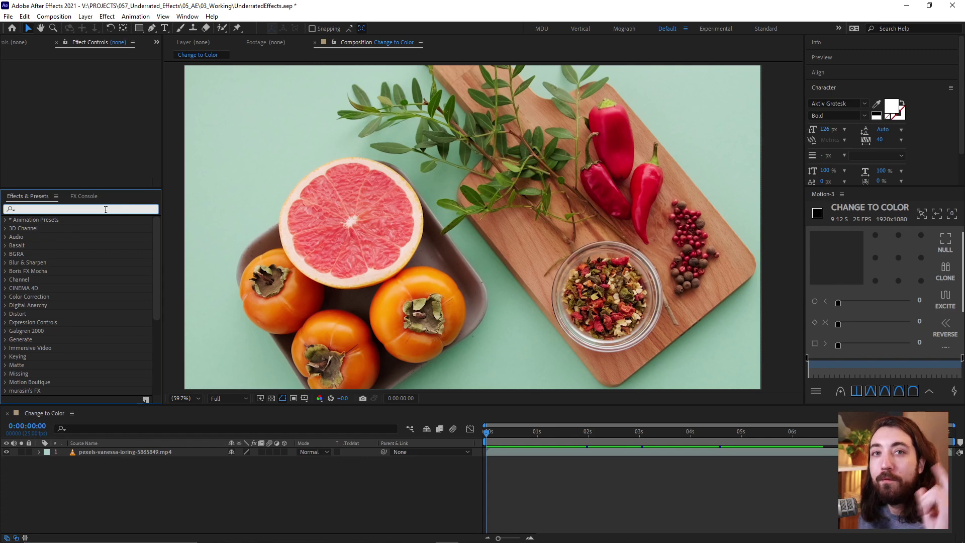
{"action": "left_click", "coordinate": [505, 453]}
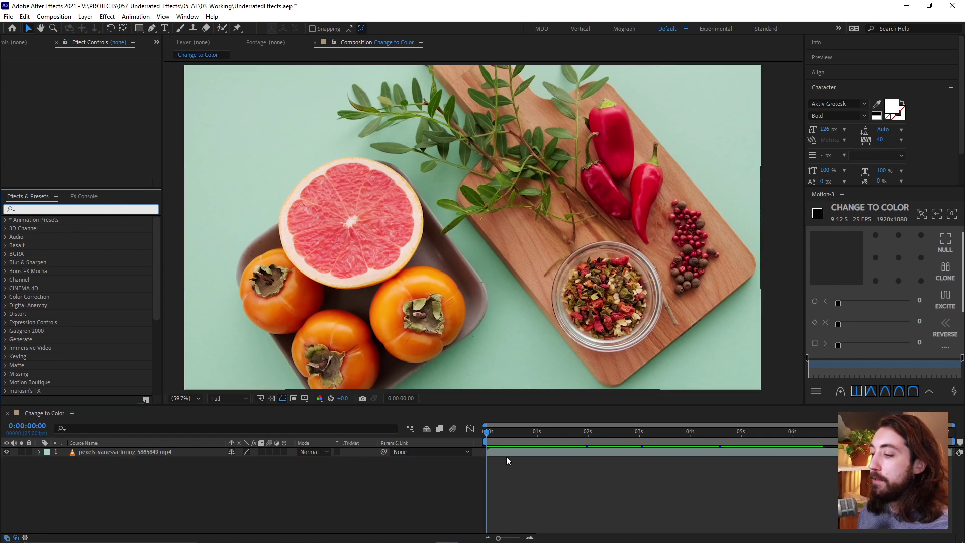
{"action": "key", "text": "ctrl+d"}
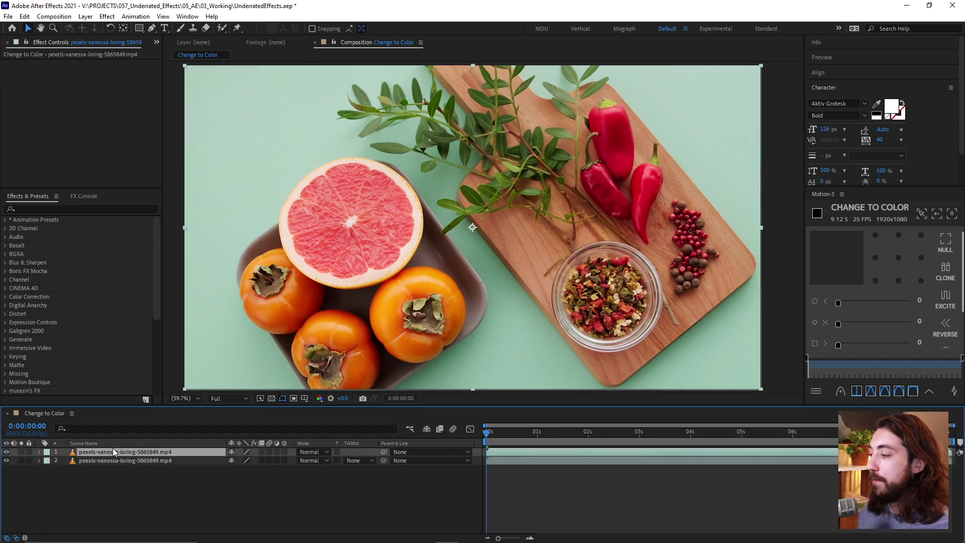
Apply the Change to Color effect to the top footage copy.
{"action": "left_click", "coordinate": [72, 209]}
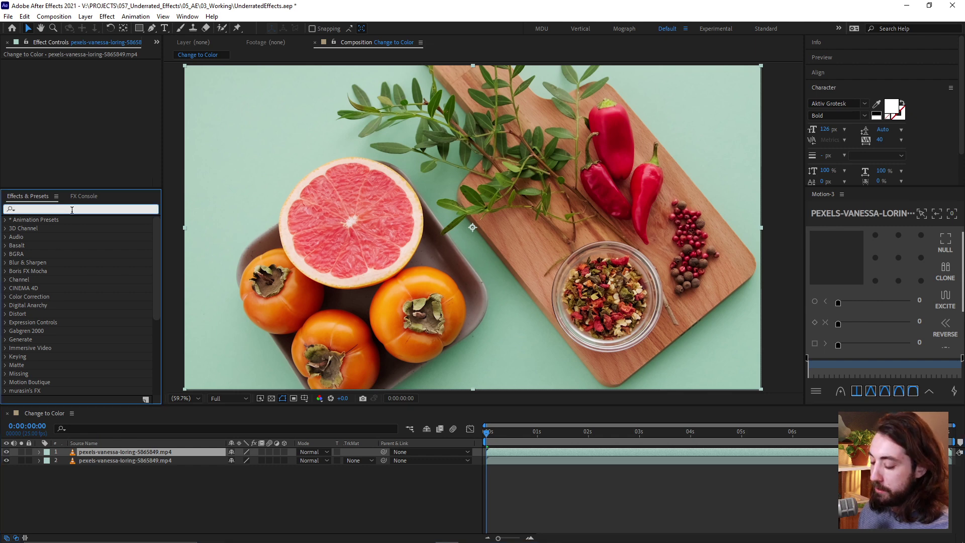
{"action": "type", "text": "change"}
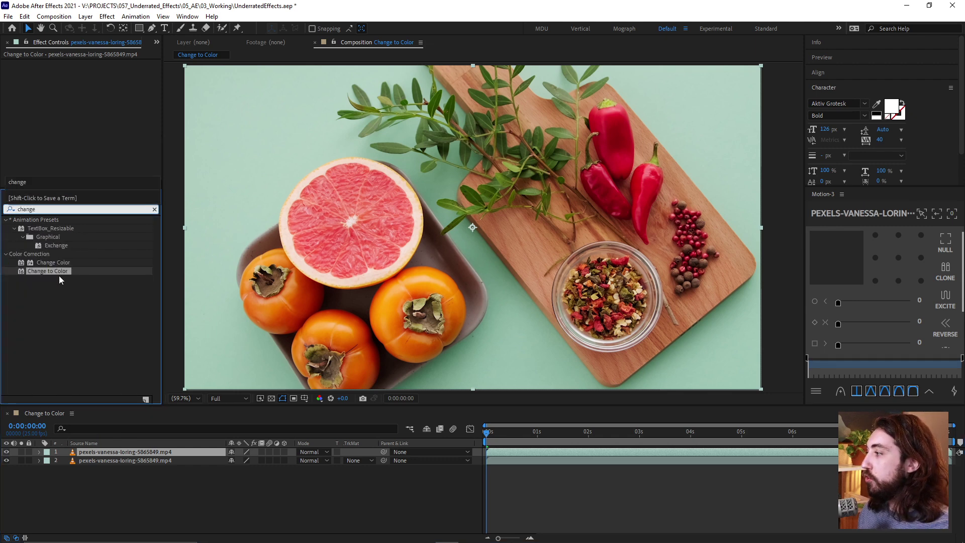
{"action": "double_click", "coordinate": [59, 272]}
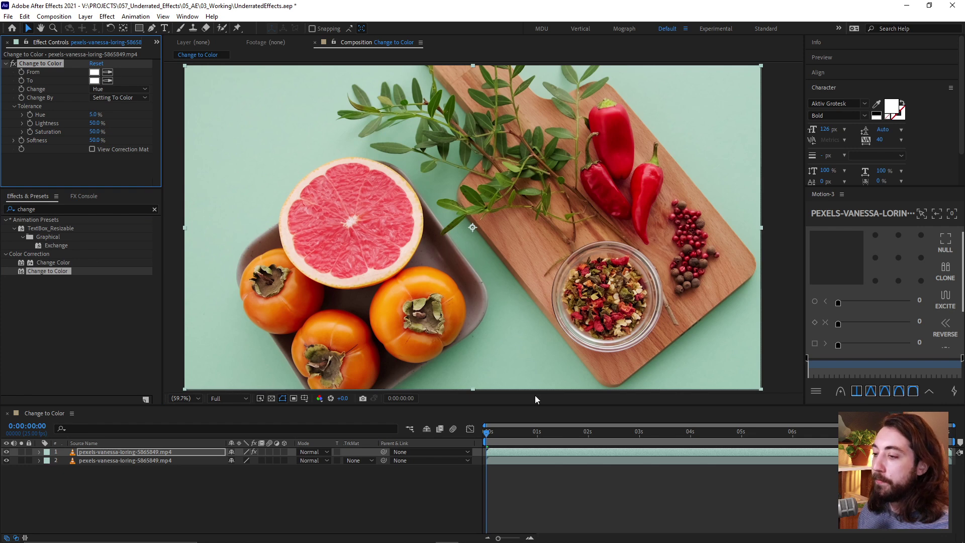
Draw a closed Pen-tool mask around the three red peppers on the top layer.
{"action": "left_click", "coordinate": [533, 451]}
{"action": "left_click_drag", "start_coordinate": [717, 146], "coordinate": [621, 185]}
{"action": "key", "text": "g"}
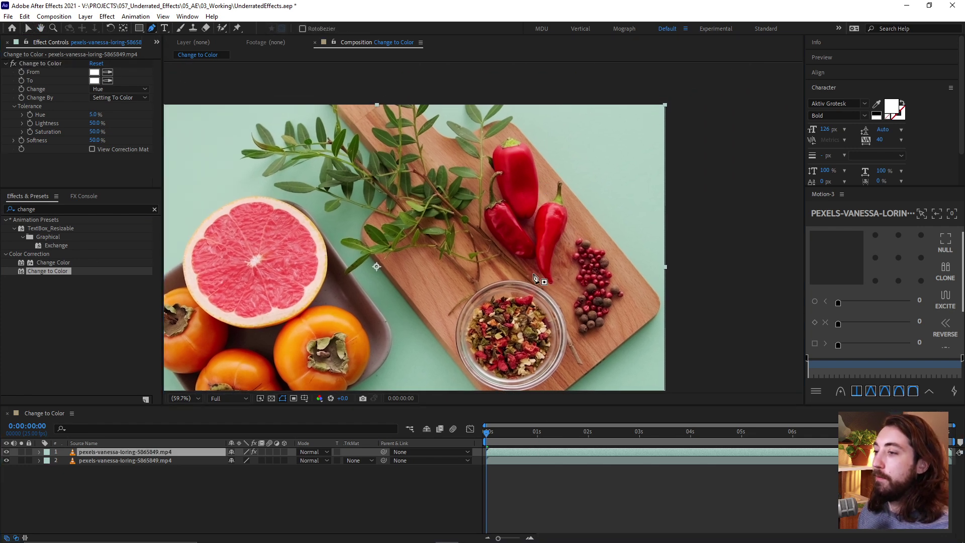
{"action": "left_click", "coordinate": [530, 272]}
{"action": "left_click", "coordinate": [479, 237]}
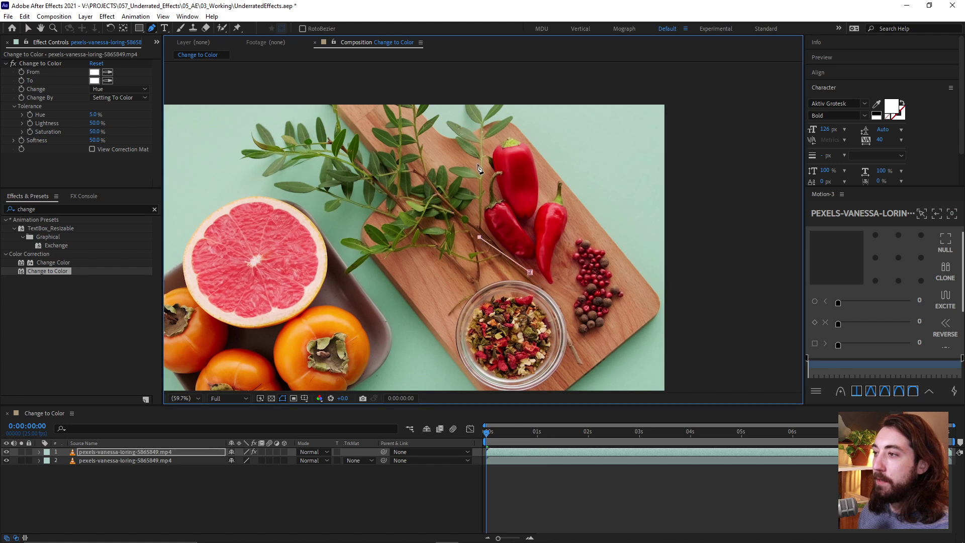
{"action": "left_click", "coordinate": [487, 151]}
{"action": "left_click", "coordinate": [513, 129]}
{"action": "left_click", "coordinate": [564, 152]}
{"action": "left_click", "coordinate": [576, 204]}
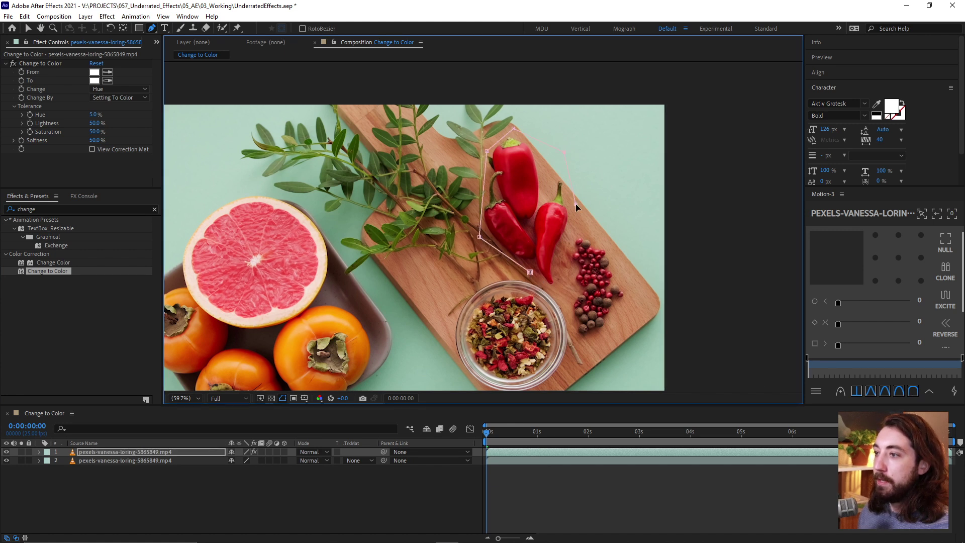
{"action": "left_click", "coordinate": [531, 274]}
Zoom to 100% and ready the Change to Color From-colour eyedropper.
{"action": "key", "text": "slash"}
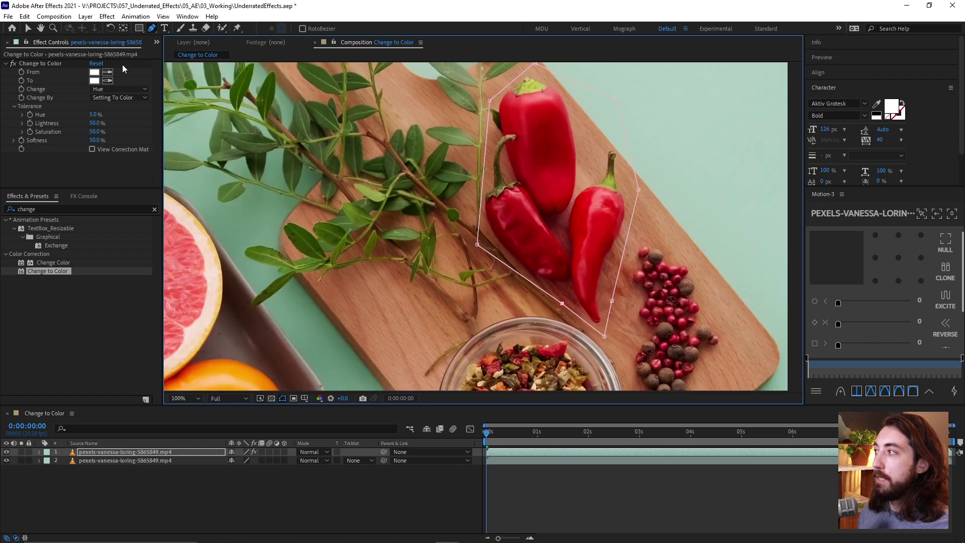
{"action": "left_click", "coordinate": [43, 64]}
{"action": "left_click", "coordinate": [107, 74]}
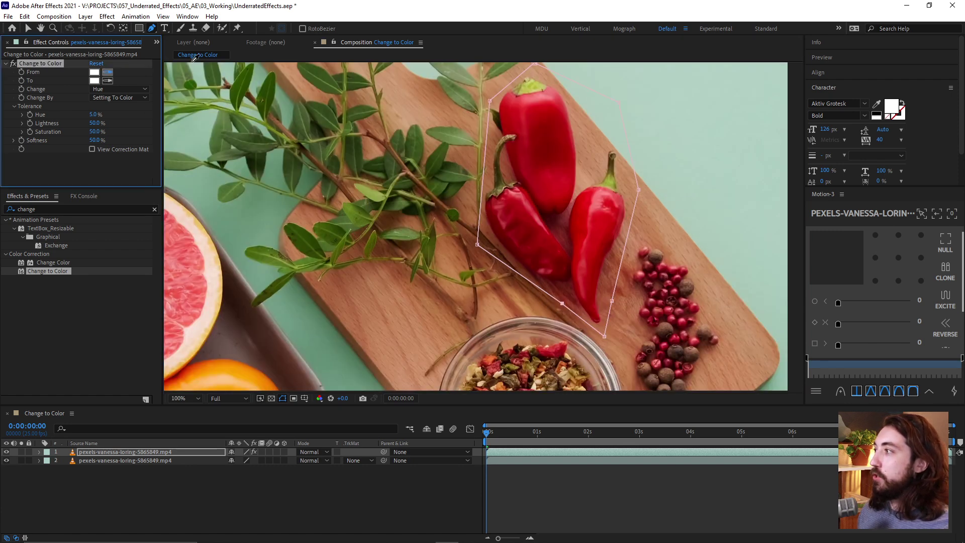
Sample the peppers' red as the From colour and set the To colour to purple.
{"action": "left_click", "coordinate": [602, 223]}
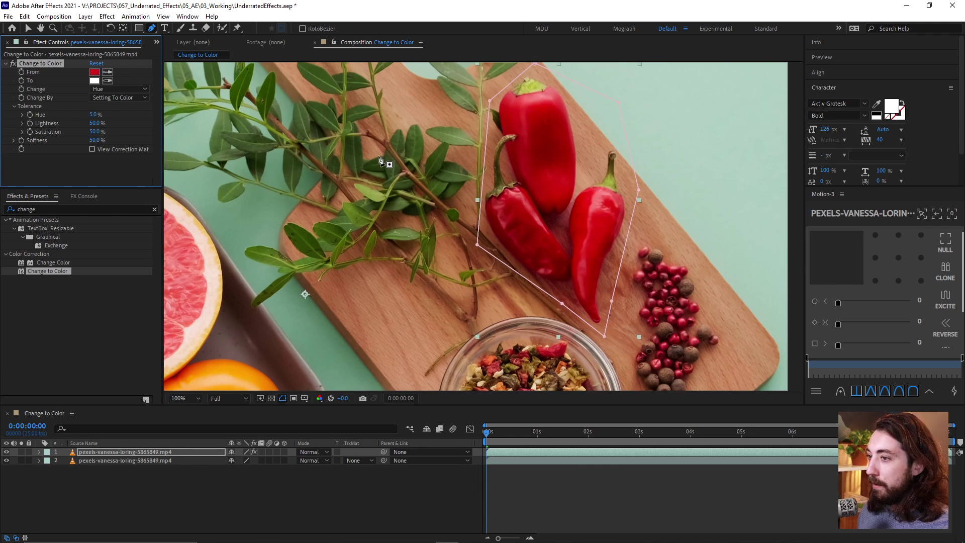
{"action": "left_click", "coordinate": [97, 81]}
{"action": "mouse_move", "coordinate": [96, 224]}
{"action": "left_mouse_down"}
{"action": "mouse_move", "coordinate": [80, 245]}
{"action": "mouse_move", "coordinate": [181, 265]}
{"action": "mouse_move", "coordinate": [159, 261]}
{"action": "mouse_move", "coordinate": [170, 266]}
{"action": "left_mouse_up"}
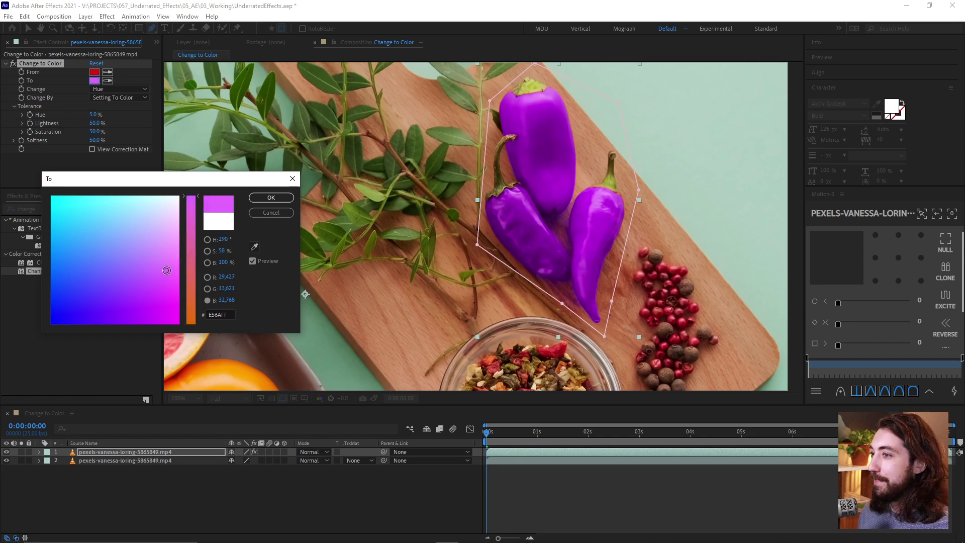
{"action": "left_click", "coordinate": [271, 198]}
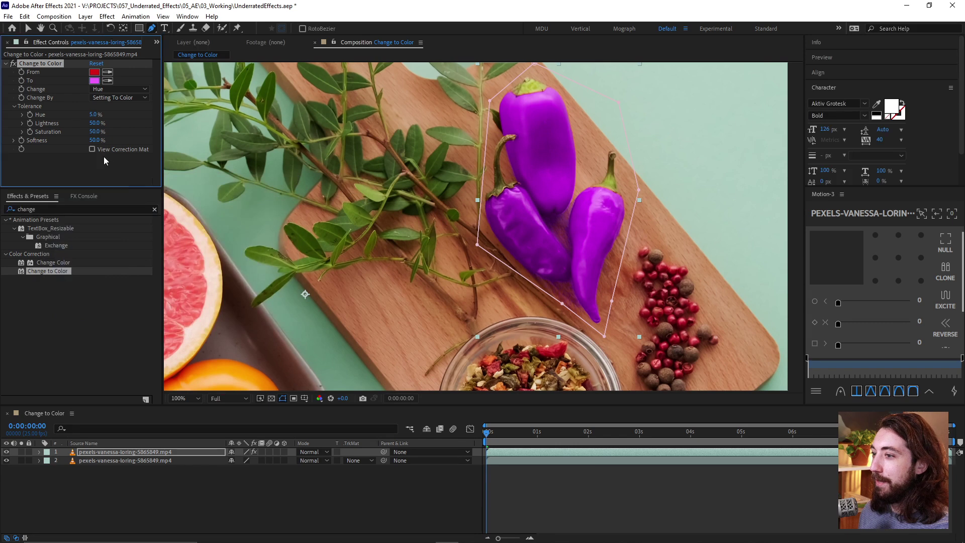
Try Hue & Lightness mode, return Change to Hue, and undo a Hue tolerance increase.
{"action": "left_click", "coordinate": [93, 165]}
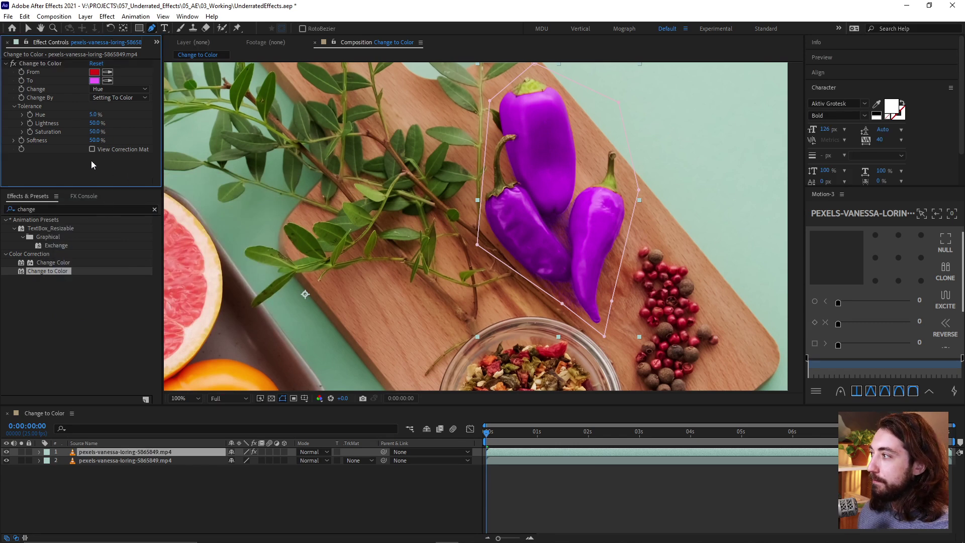
{"action": "left_click", "coordinate": [118, 88]}
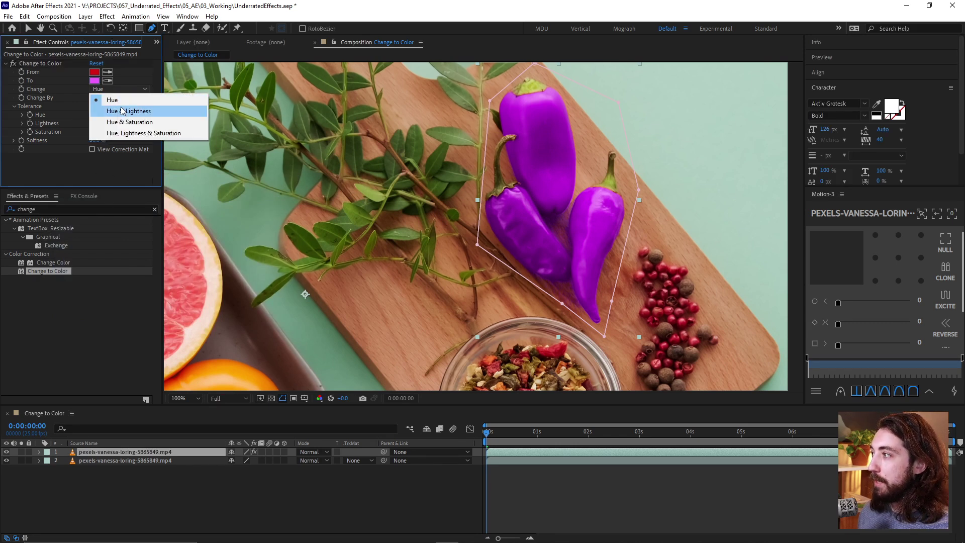
{"action": "left_click", "coordinate": [122, 108]}
{"action": "left_click", "coordinate": [120, 89]}
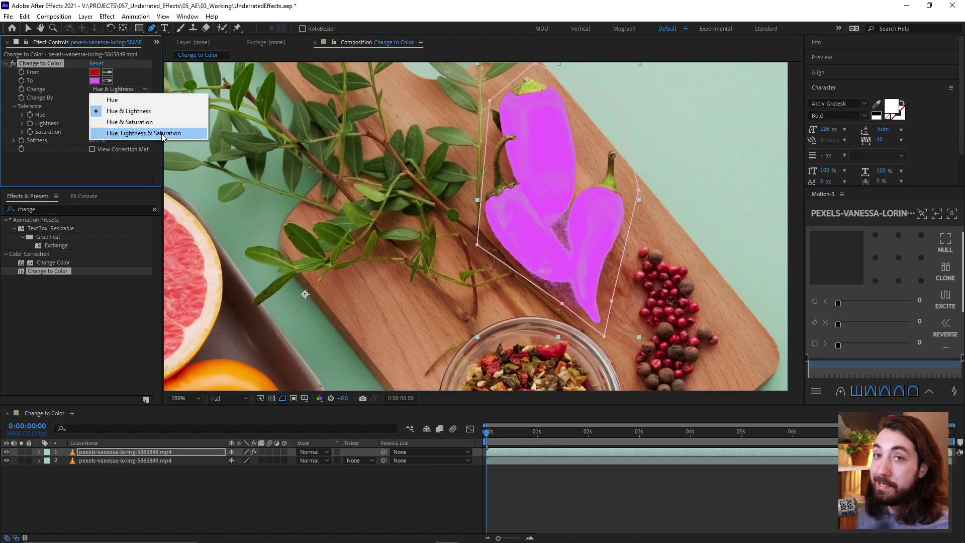
{"action": "left_click", "coordinate": [142, 102]}
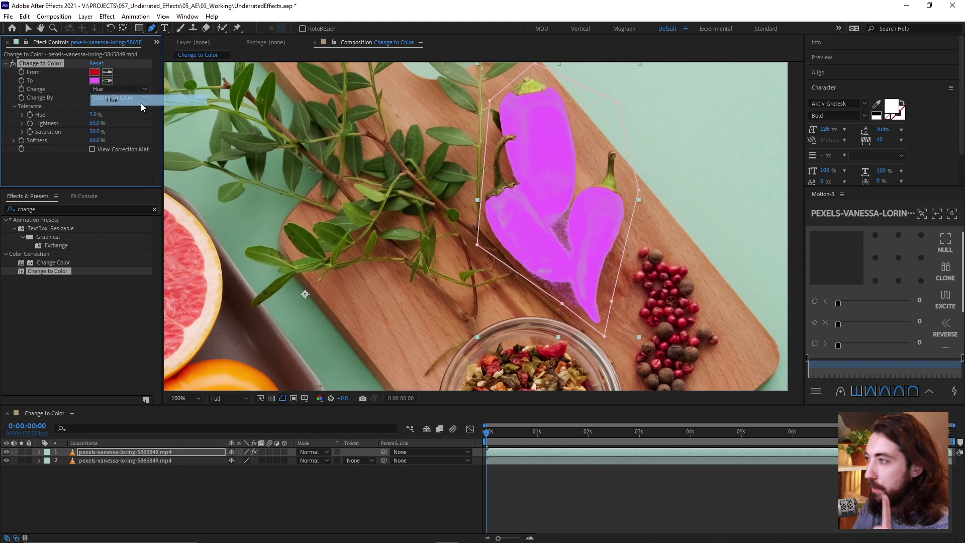
{"action": "left_click_drag", "start_coordinate": [94, 114], "coordinate": [115, 109]}
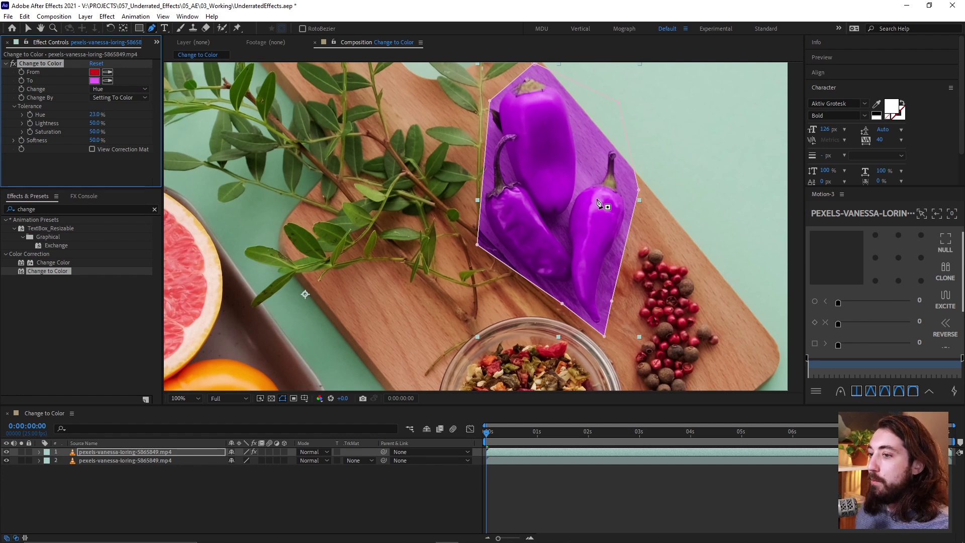
{"action": "key", "text": "ctrl+z"}
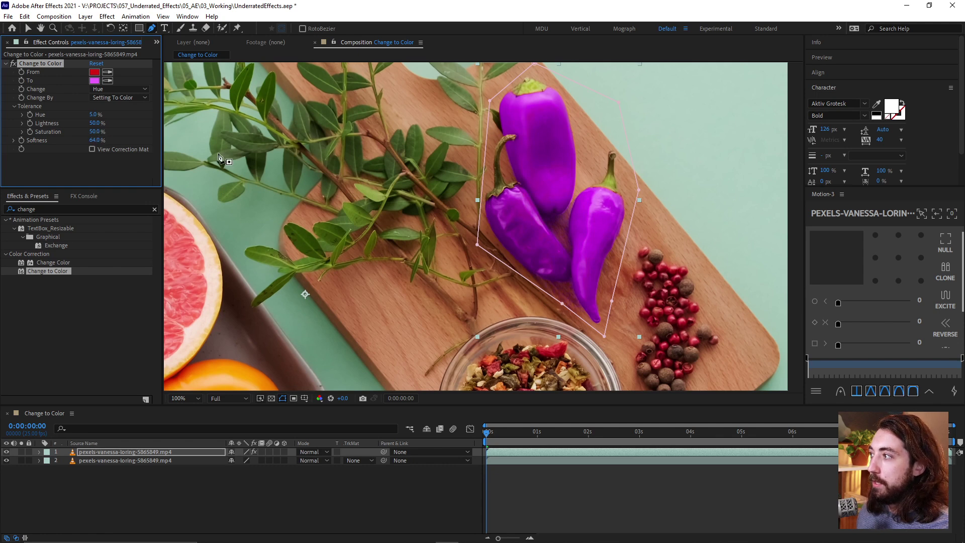
Toggle the recoloured layer's visibility to compare the purple peppers with the original.
{"action": "left_click", "coordinate": [553, 508]}
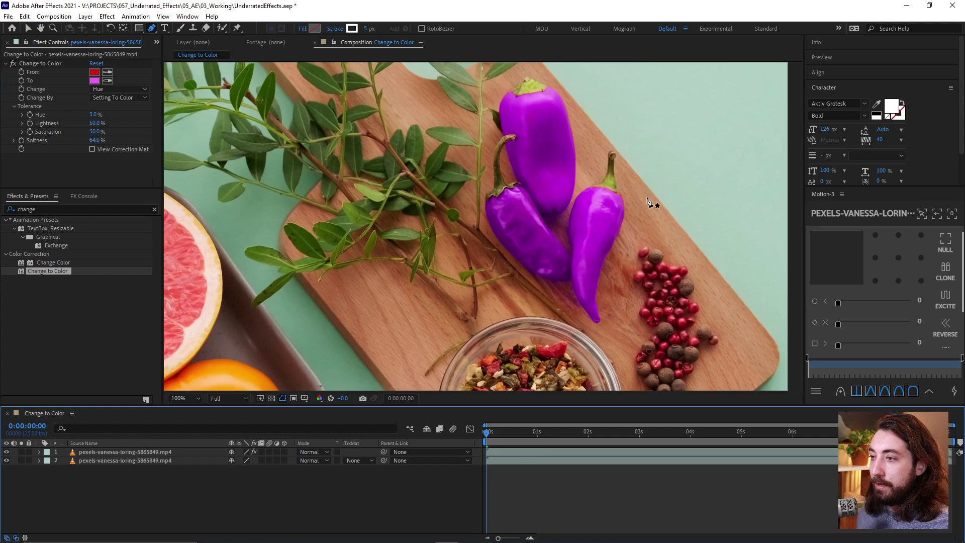
{"action": "scroll", "coordinate": [646, 200], "scroll_direction": "down", "scroll_amount": 2}
{"action": "left_click", "coordinate": [6, 452]}
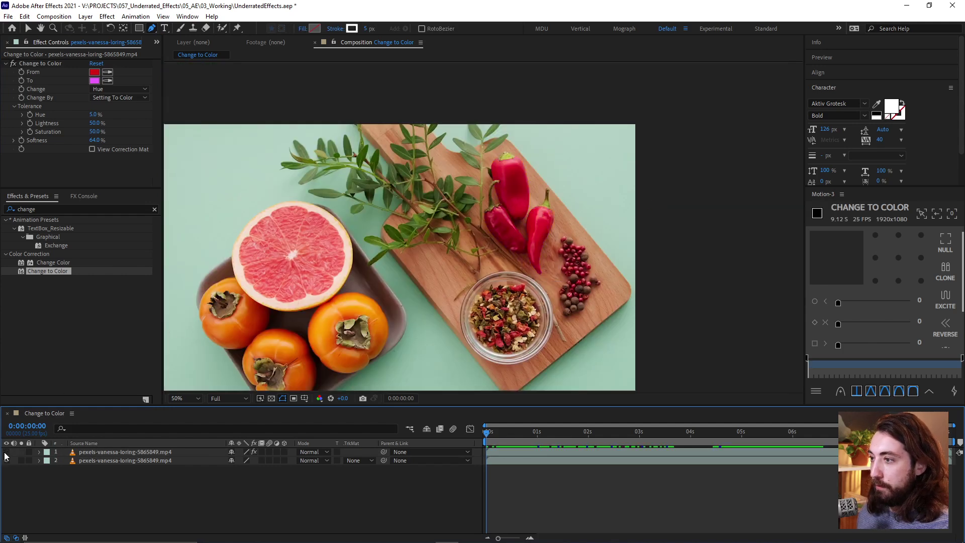
{"action": "left_click", "coordinate": [6, 452]}
{"action": "scroll", "coordinate": [537, 168], "scroll_direction": "up", "scroll_amount": 2}
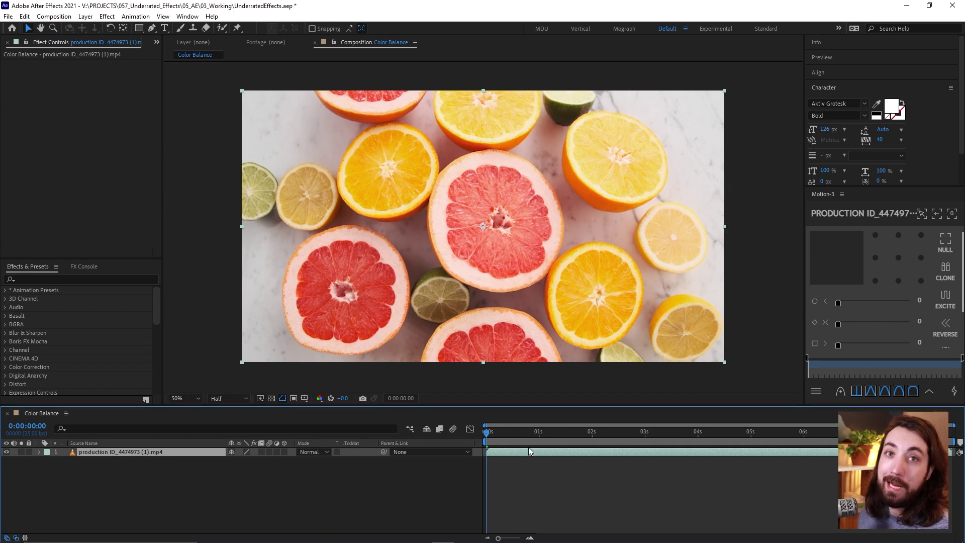
Apply Hue/Saturation, test Master Hue shifts on the citrus, then undo back to original colours.
{"action": "key", "text": "ctrl+space"}
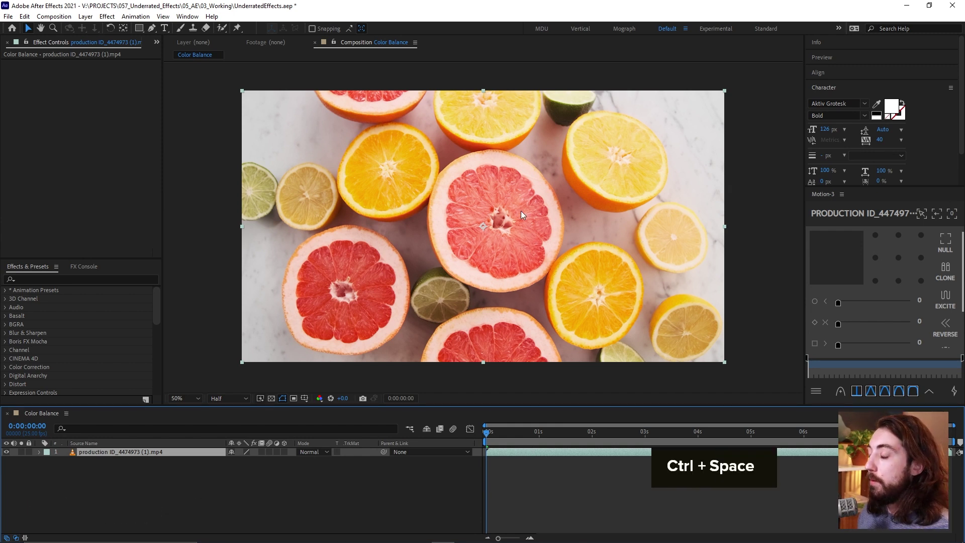
{"action": "type", "text": "sat"}
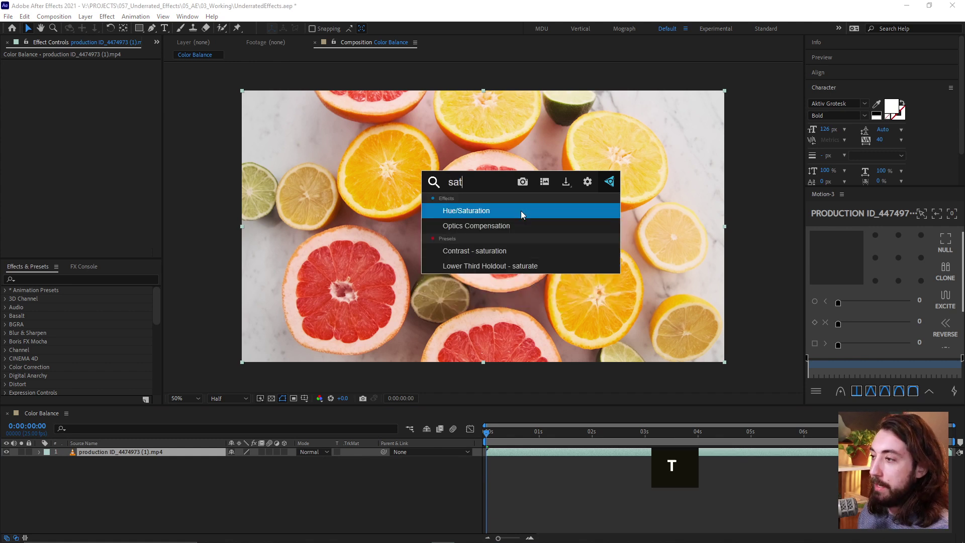
{"action": "key", "text": "Return"}
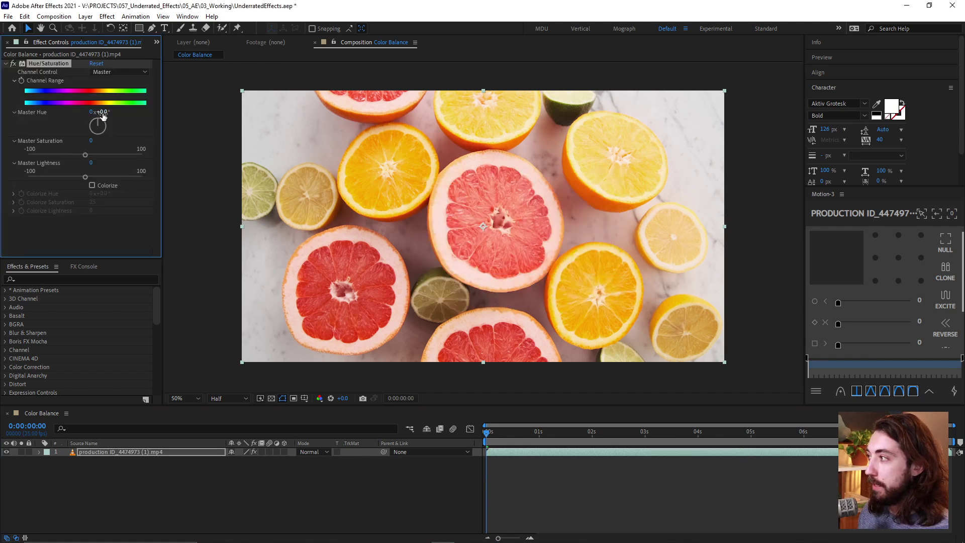
{"action": "left_click_drag", "start_coordinate": [102, 111], "coordinate": [232, 126]}
{"action": "key", "text": "ctrl+z"}
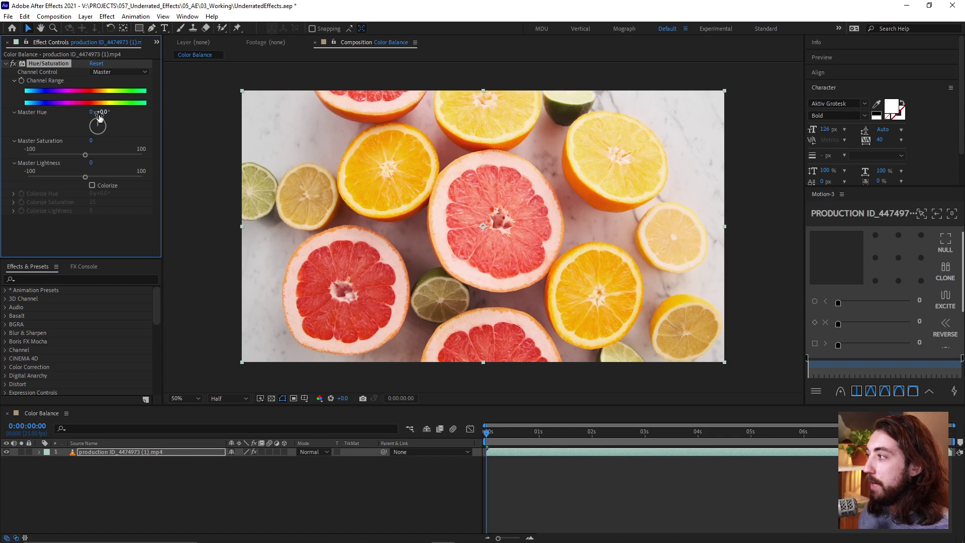
{"action": "left_click_drag", "start_coordinate": [100, 116], "coordinate": [321, 118]}
{"action": "key", "text": "ctrl+z"}
{"action": "key", "text": "ctrl+z"}
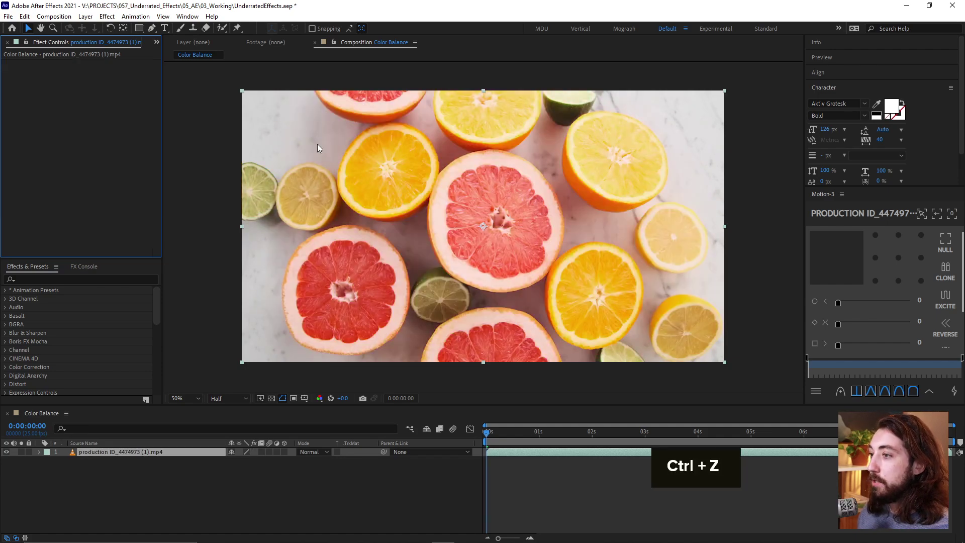
Apply Color Balance (HLS) and keyframe Hue, rotating it past a full turn at 0:00:02:05.
{"action": "left_click", "coordinate": [177, 454]}
{"action": "key", "text": "ctrl+space"}
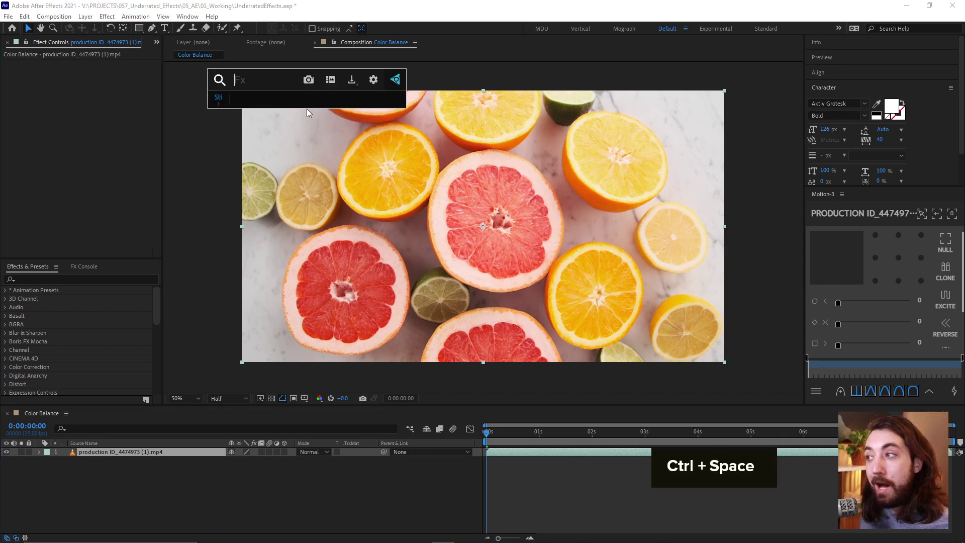
{"action": "type", "text": "color"}
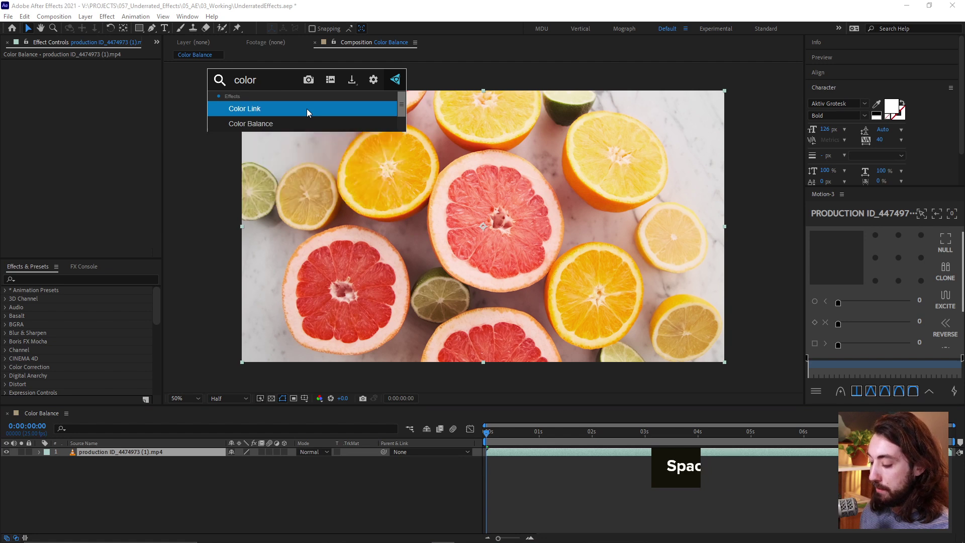
{"action": "type", "text": " bala"}
{"action": "key", "text": "Down"}
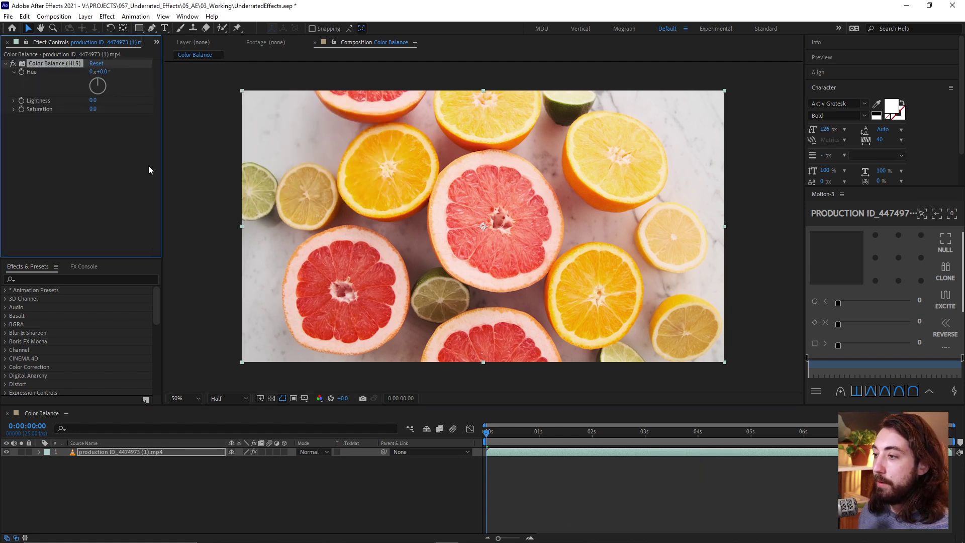
{"action": "left_click", "coordinate": [21, 71]}
{"action": "key", "text": "u"}
{"action": "left_click_drag", "start_coordinate": [523, 433], "coordinate": [603, 433]}
{"action": "left_click_drag", "start_coordinate": [104, 76], "coordinate": [331, 88]}
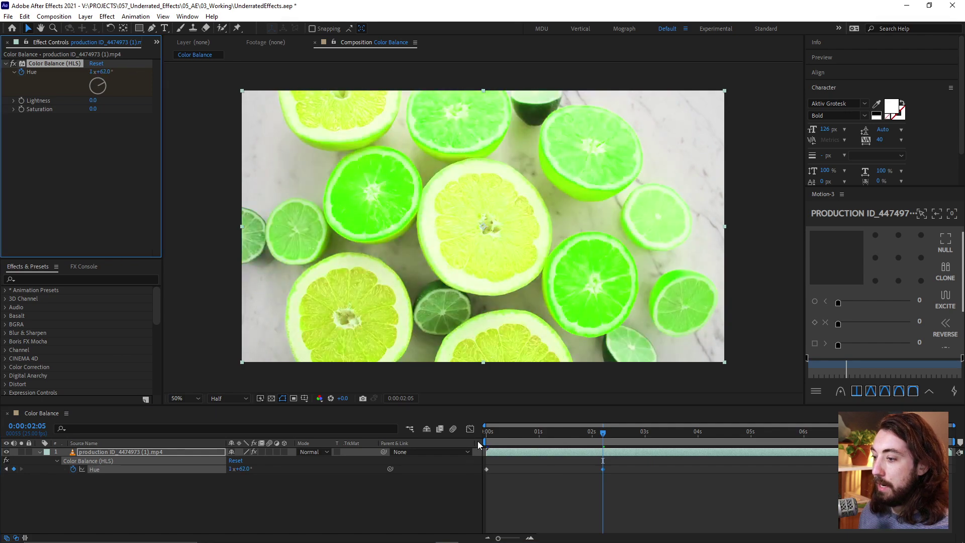
Preview the hue animation from the start, then try raising Lightness at 0:00:01:24 and undo.
{"action": "left_click", "coordinate": [486, 432]}
{"action": "key", "text": "space"}
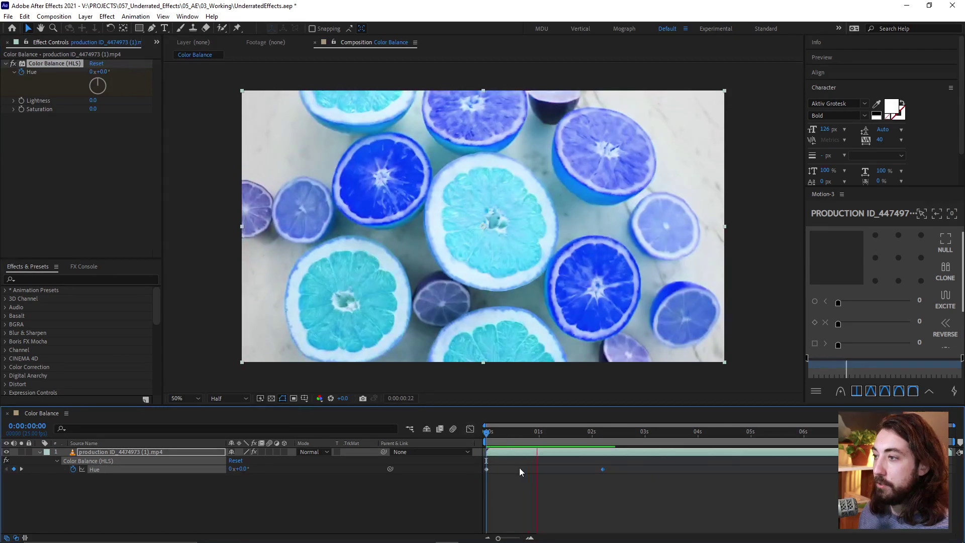
{"action": "key", "text": "space"}
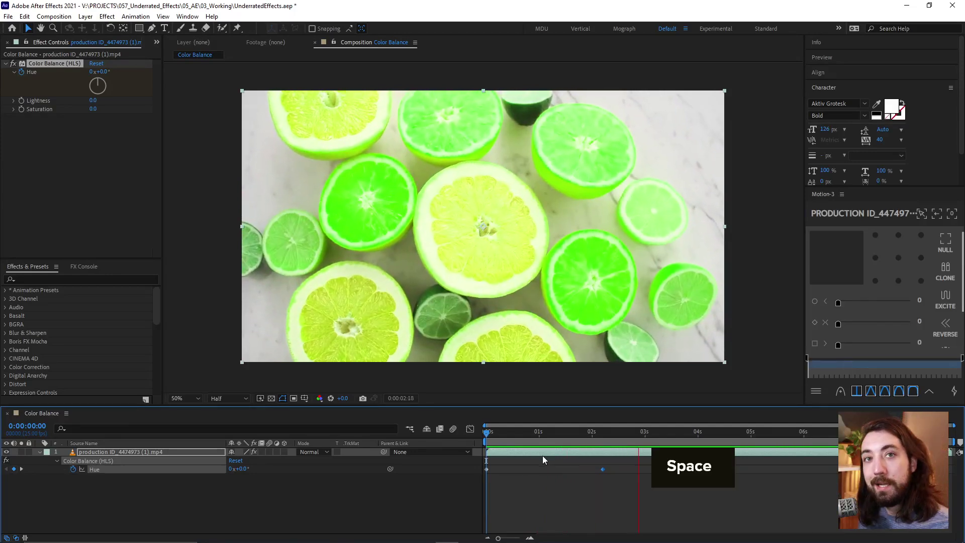
{"action": "left_click", "coordinate": [588, 432]}
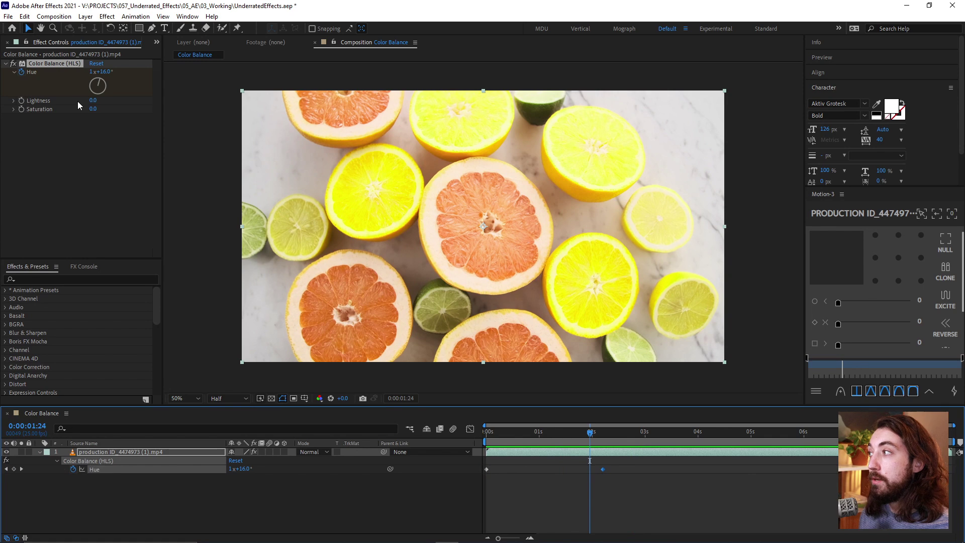
{"action": "left_click_drag", "start_coordinate": [94, 100], "coordinate": [139, 99]}
{"action": "key", "text": "ctrl+z"}
{"action": "key", "text": "ctrl+z"}
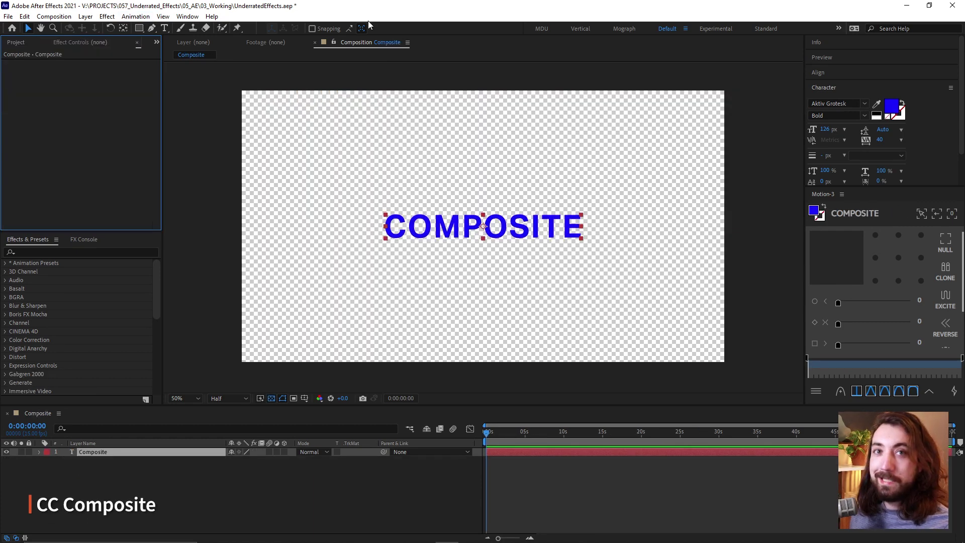
Apply CC Composite to the COMPOSITE text layer from Effects & Presets.
{"action": "left_click", "coordinate": [131, 253]}
{"action": "type", "text": "cc c"}
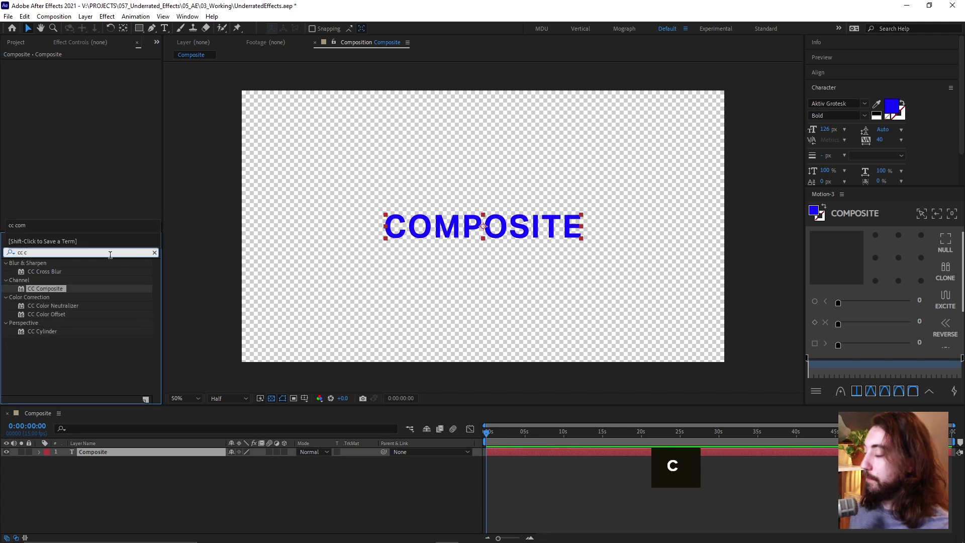
{"action": "double_click", "coordinate": [54, 289]}
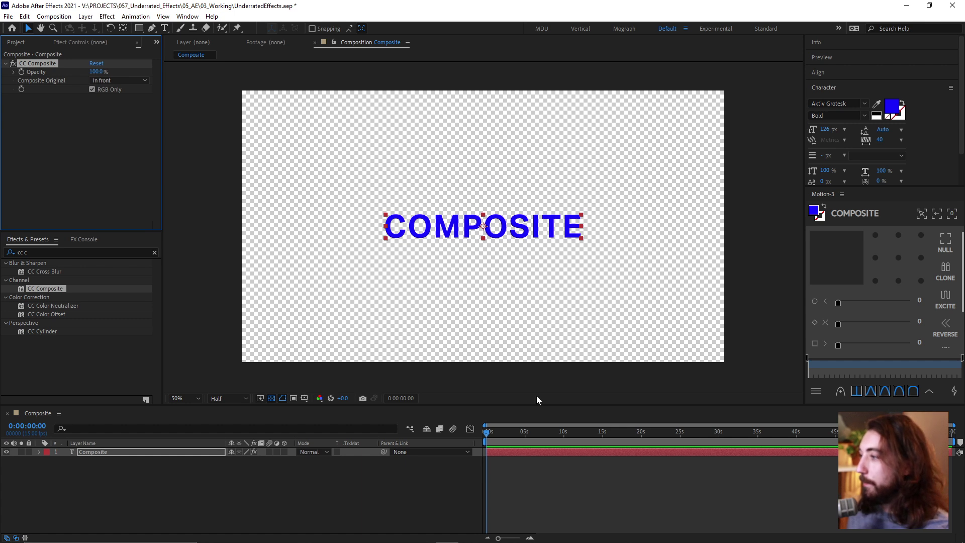
Add a Transform effect to the COMPOSITE text layer via quick effect search.
{"action": "left_click", "coordinate": [553, 454]}
{"action": "key", "text": "ctrl+space"}
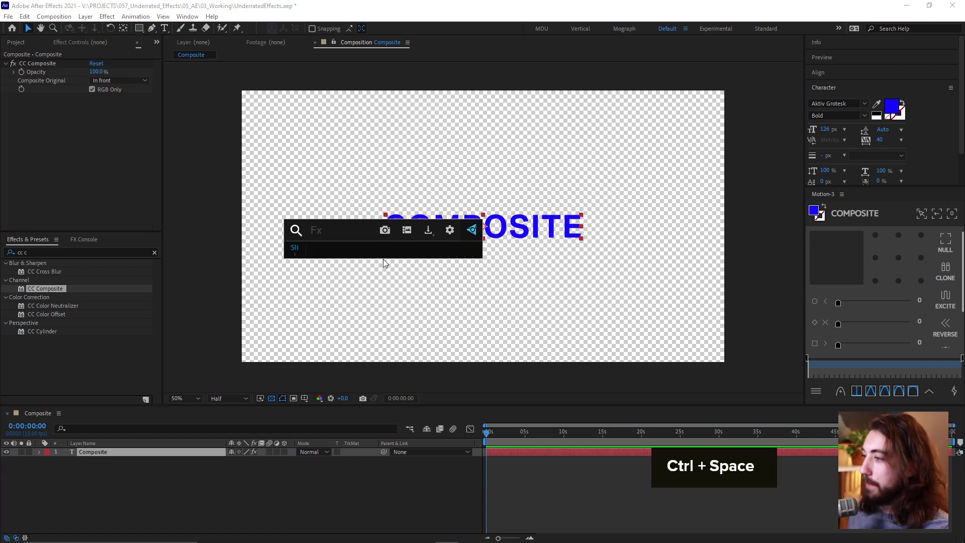
{"action": "type", "text": "tra"}
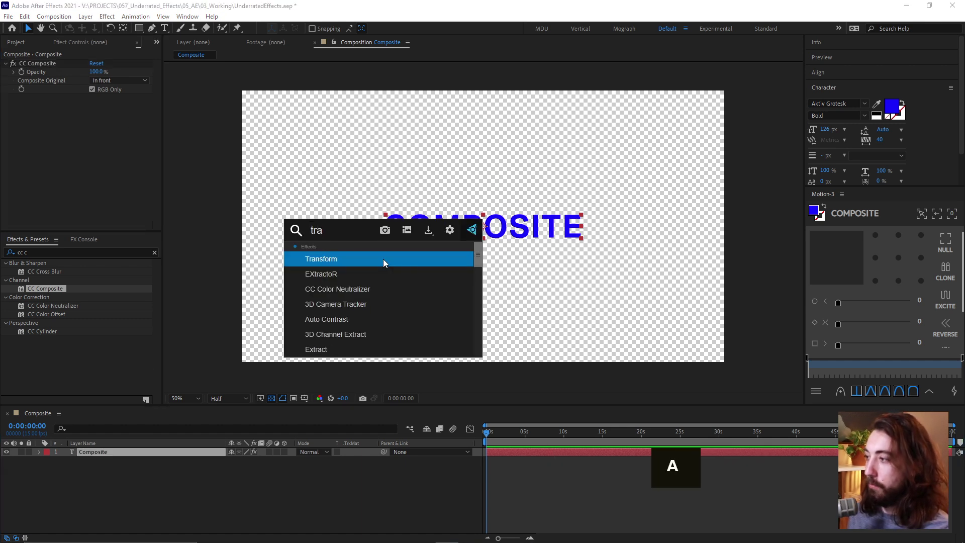
{"action": "key", "text": "Return"}
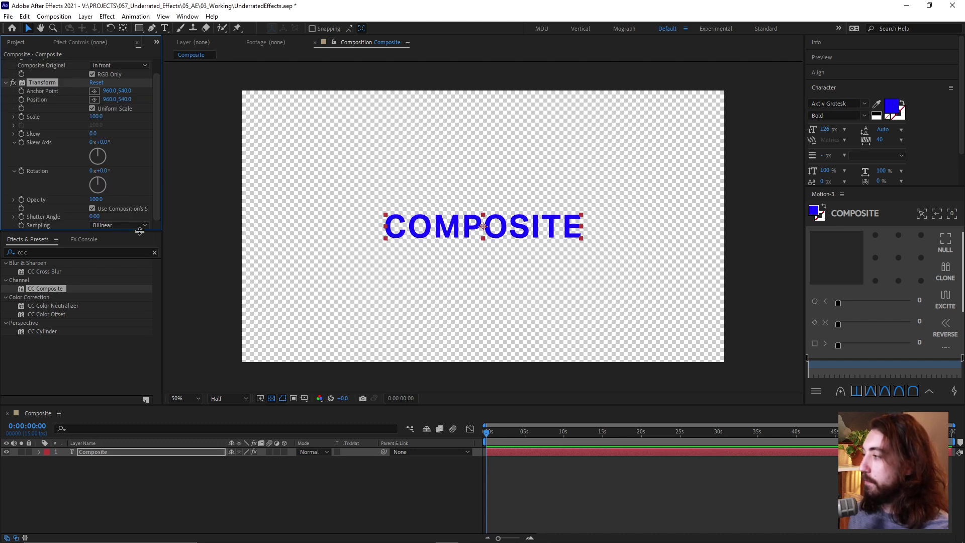
Move Transform above CC Composite and set its scale to 161 and rotation to -18°.
{"action": "left_click_drag", "start_coordinate": [140, 231], "coordinate": [139, 324]}
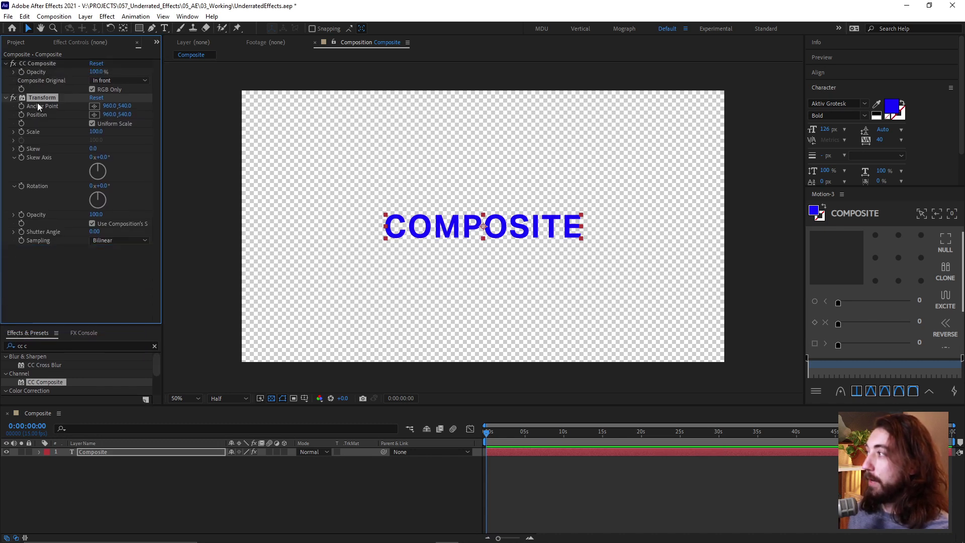
{"action": "left_click_drag", "start_coordinate": [39, 99], "coordinate": [45, 61]}
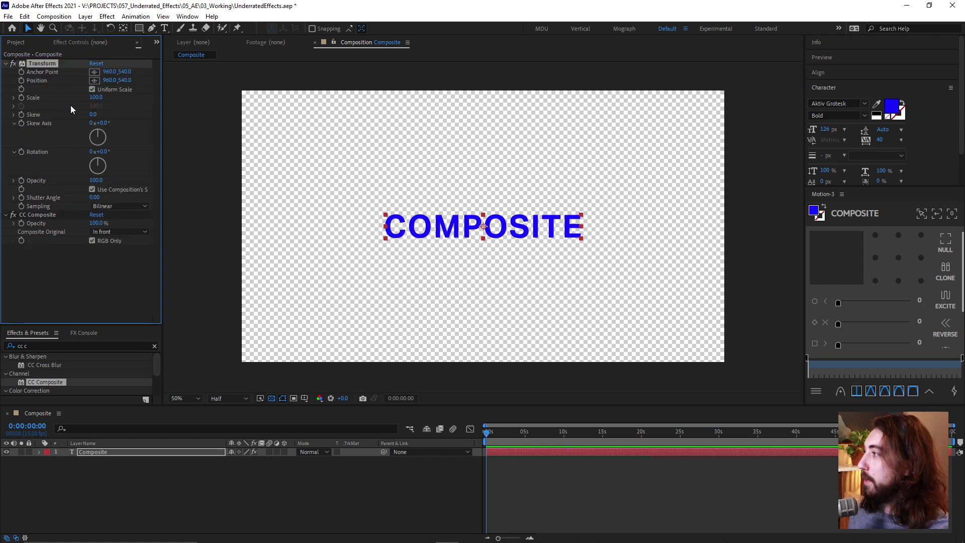
{"action": "left_click_drag", "start_coordinate": [91, 98], "coordinate": [117, 100]}
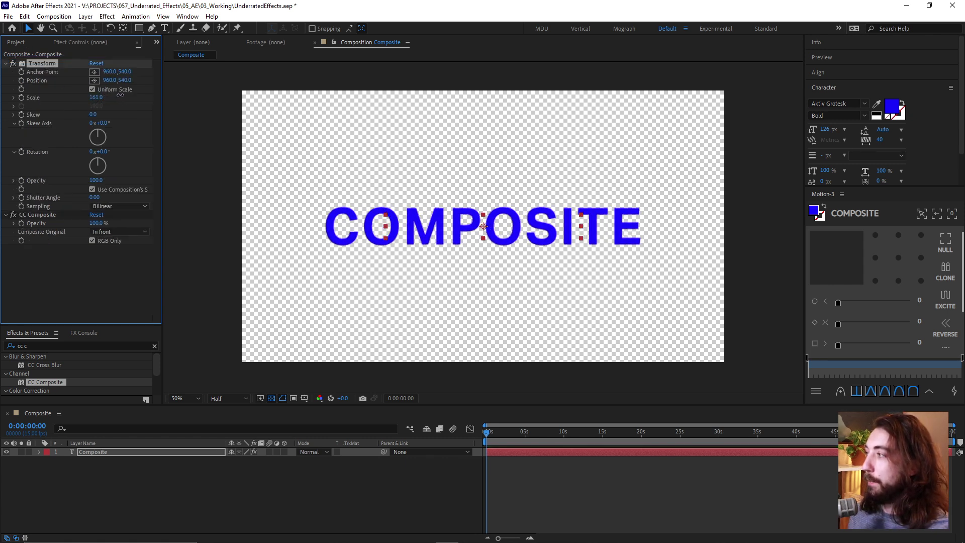
{"action": "left_click_drag", "start_coordinate": [109, 153], "coordinate": [94, 154]}
Set CC Composite Original to In front with RGB Only off, and rotate the copy to -30°.
{"action": "left_click", "coordinate": [106, 232]}
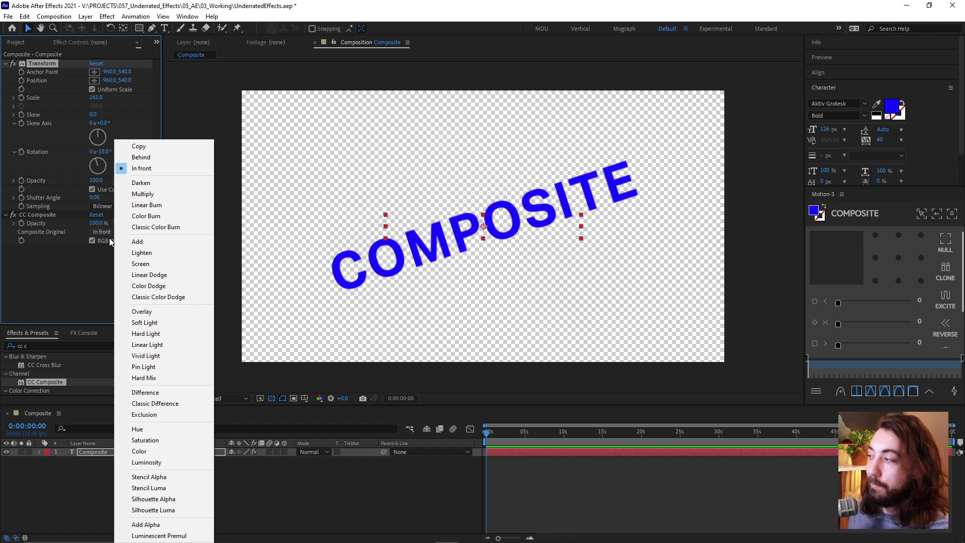
{"action": "left_click", "coordinate": [174, 149]}
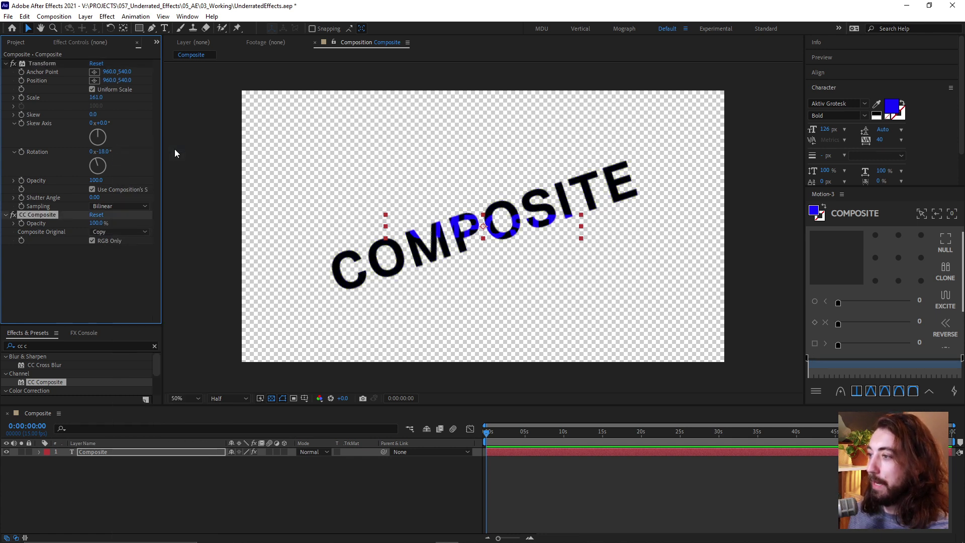
{"action": "left_click", "coordinate": [92, 241]}
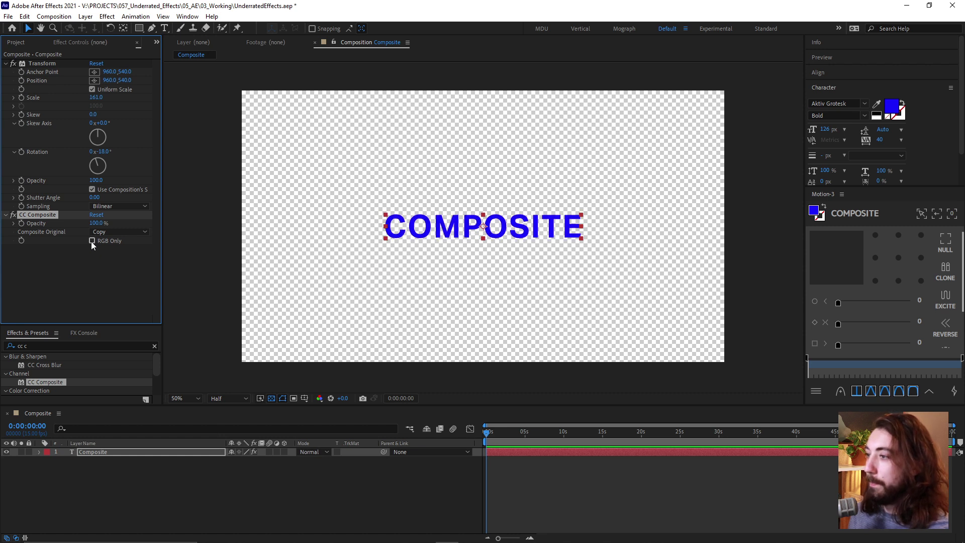
{"action": "left_click", "coordinate": [104, 232]}
{"action": "left_click", "coordinate": [156, 168]}
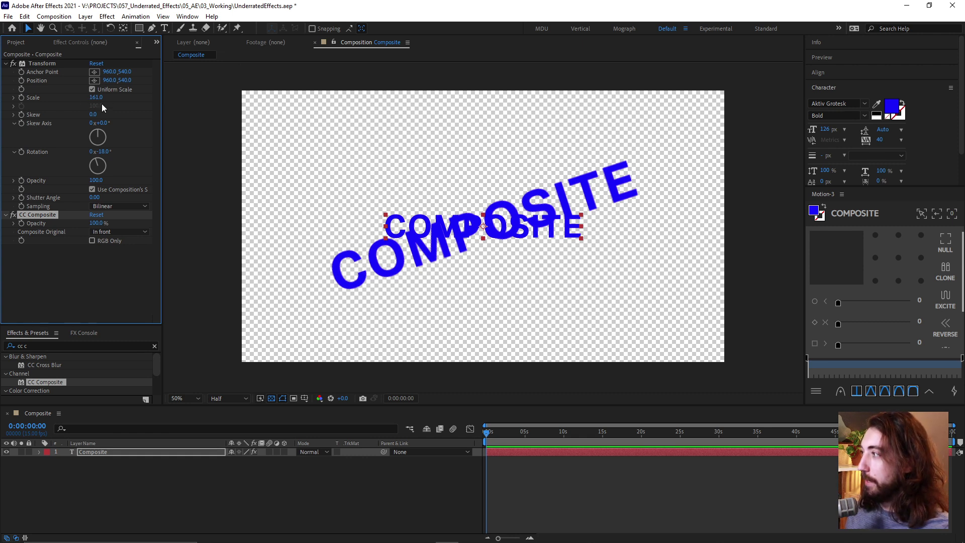
{"action": "left_click_drag", "start_coordinate": [103, 151], "coordinate": [232, 248]}
Apply a Fill effect and place it above CC Composite so only the rotated copy turns red.
{"action": "key", "text": "ctrl+space"}
{"action": "type", "text": "Sli"}
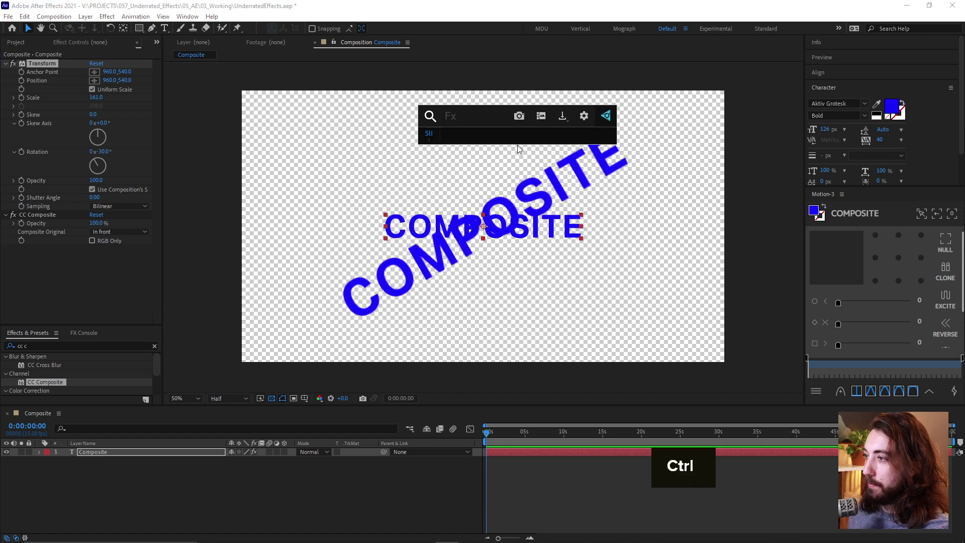
{"action": "key", "text": "ctrl+BackSpace"}
{"action": "type", "text": "fil"}
{"action": "key", "text": "Return"}
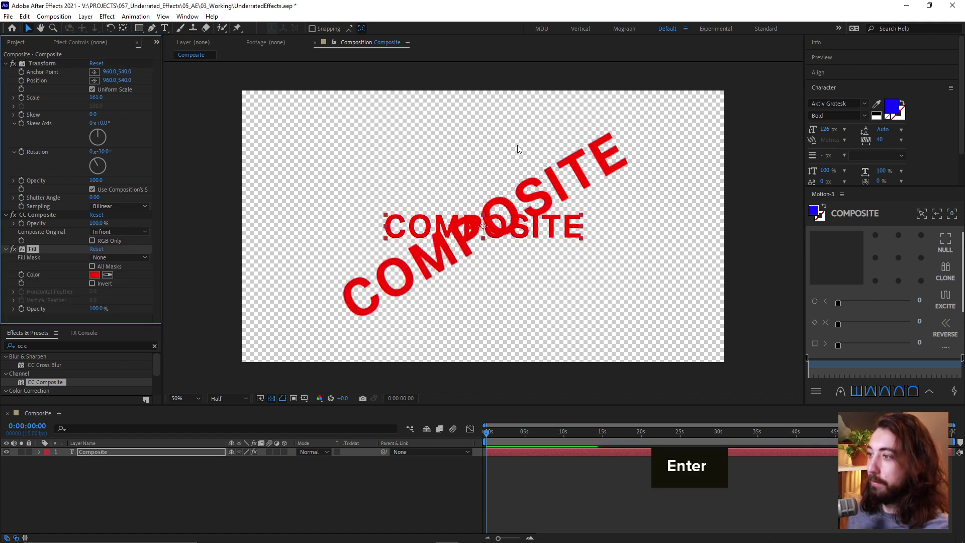
{"action": "left_click_drag", "start_coordinate": [32, 249], "coordinate": [38, 207]}
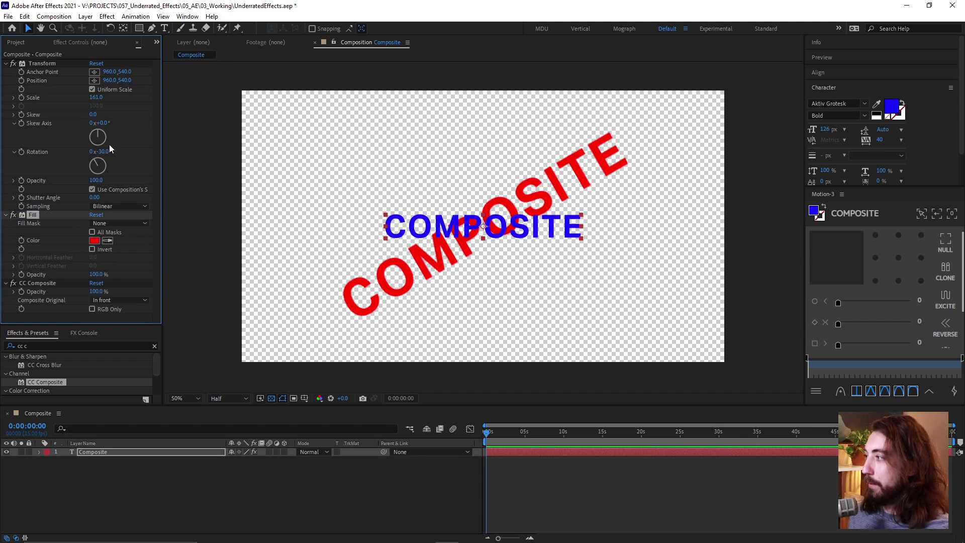
Tilt the red copy the opposite way to +16° and collapse the Transform settings.
{"action": "left_click_drag", "start_coordinate": [106, 156], "coordinate": [222, 246]}
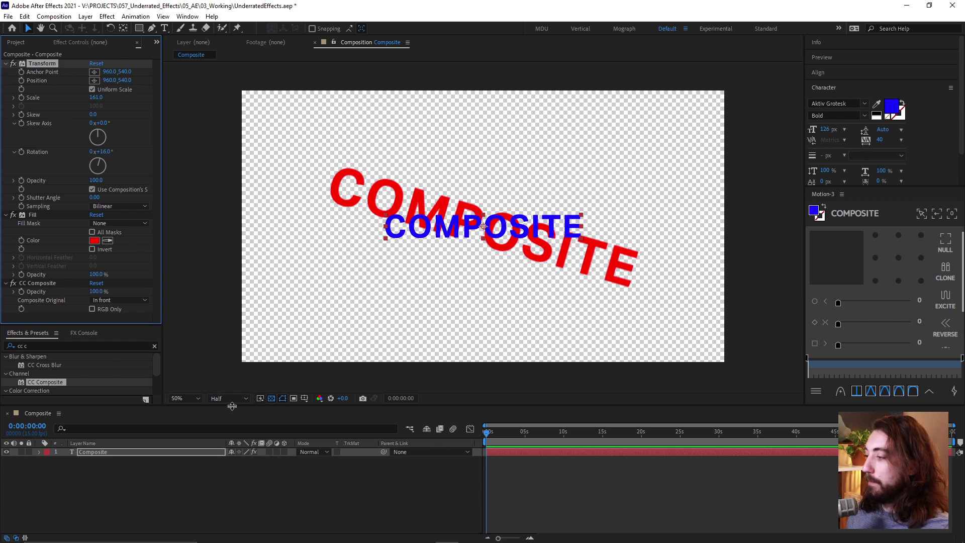
{"action": "left_click_drag", "start_coordinate": [234, 411], "coordinate": [234, 441]}
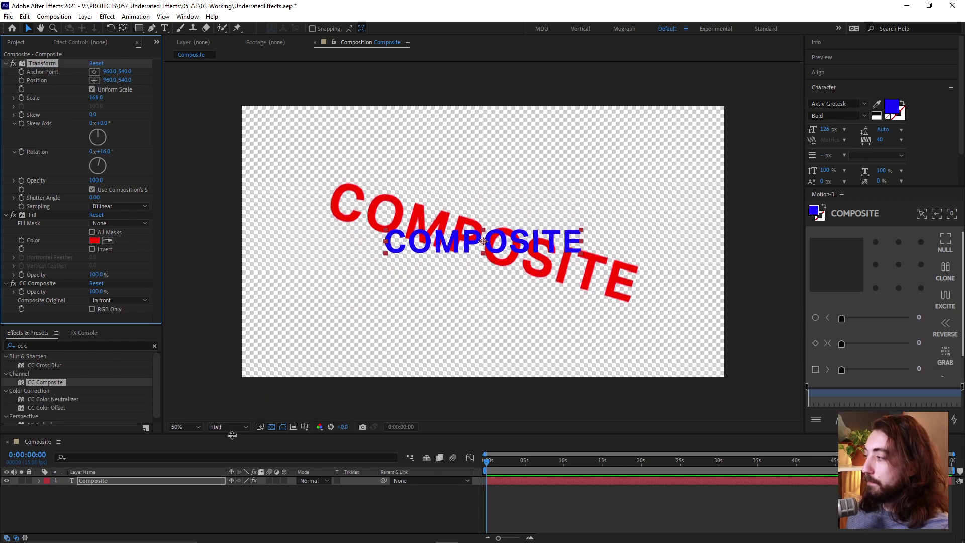
{"action": "left_click", "coordinate": [6, 64]}
{"action": "left_click", "coordinate": [73, 204]}
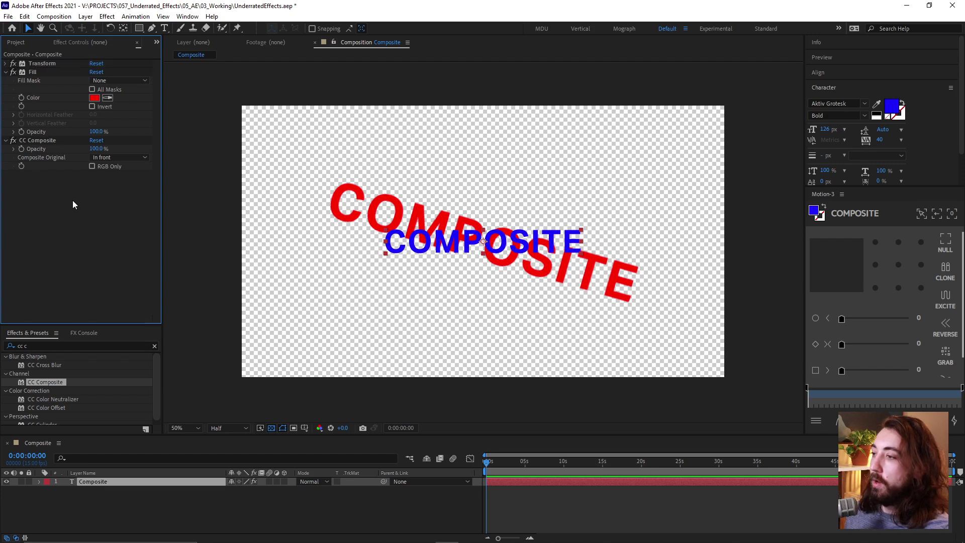
Add Fast Box Blur to the text layer with a radius around 9.
{"action": "left_click", "coordinate": [43, 140]}
{"action": "key", "text": "ctrl+space"}
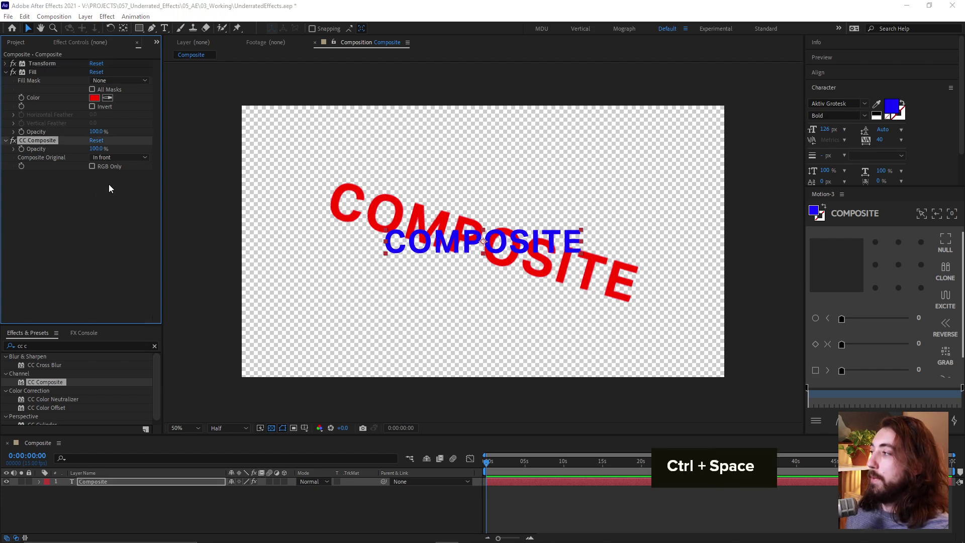
{"action": "type", "text": "fast"}
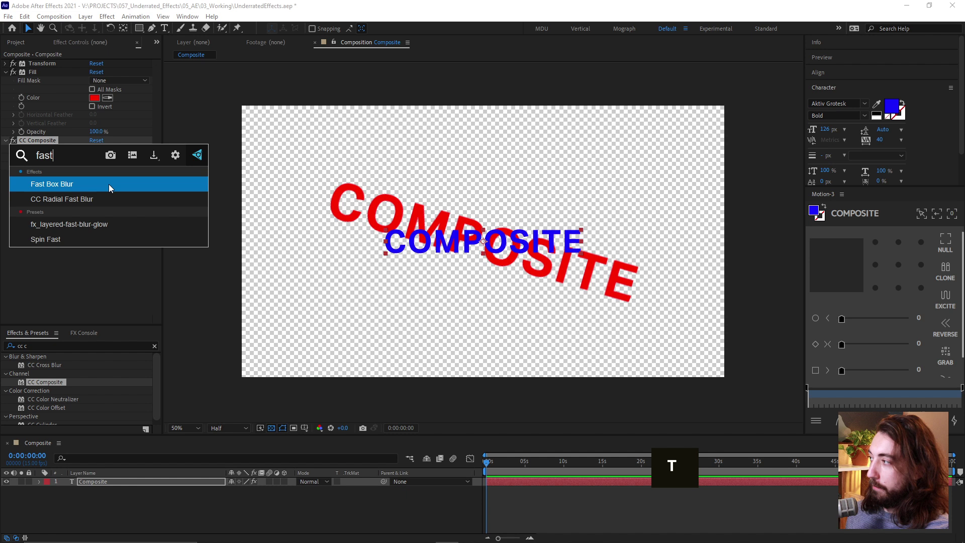
{"action": "key", "text": "Return"}
{"action": "left_click_drag", "start_coordinate": [93, 183], "coordinate": [94, 183]}
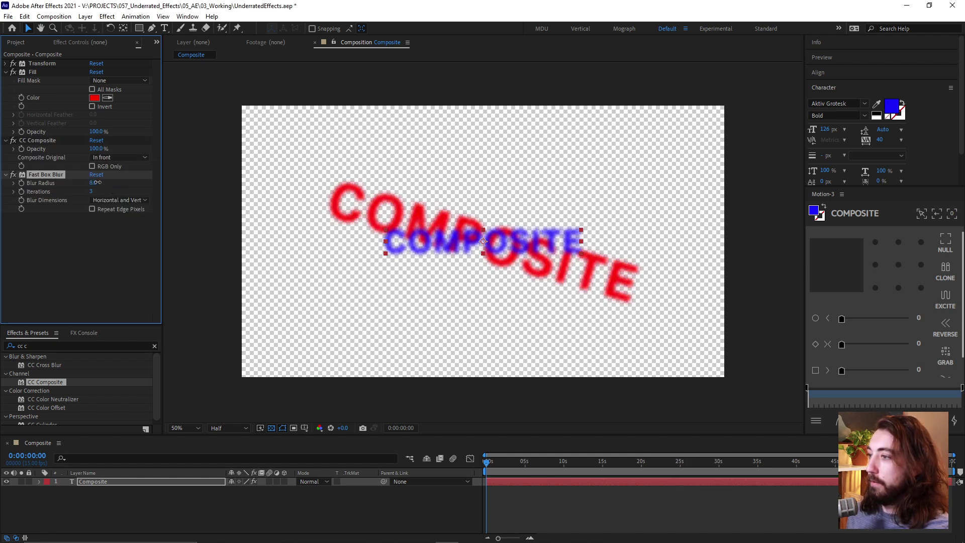
Duplicate CC Composite below Fast Box Blur so the blue text stays sharp, and raise Blur Radius to 17.
{"action": "left_click", "coordinate": [47, 140]}
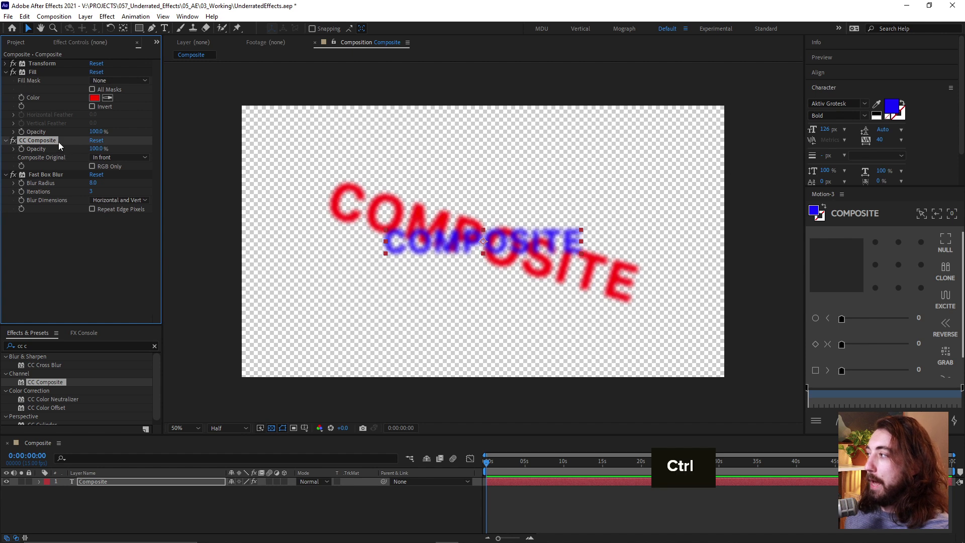
{"action": "key", "text": "ctrl+d"}
{"action": "left_click_drag", "start_coordinate": [52, 182], "coordinate": [60, 244]}
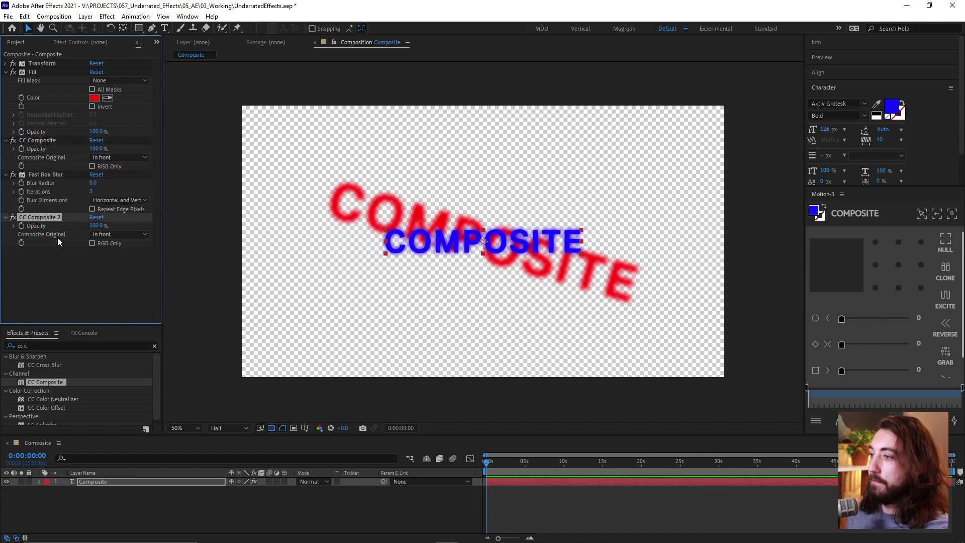
{"action": "key", "text": "slash"}
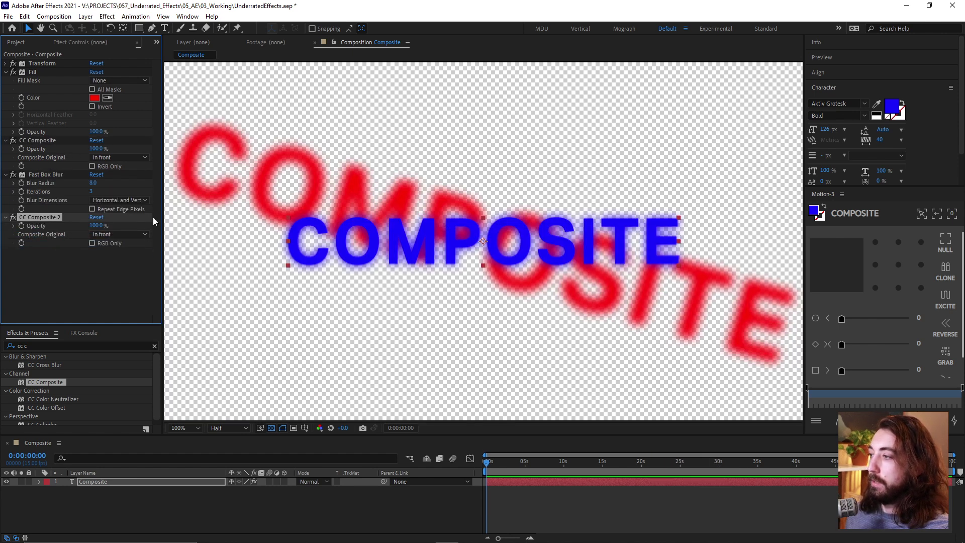
{"action": "left_click_drag", "start_coordinate": [94, 183], "coordinate": [99, 183]}
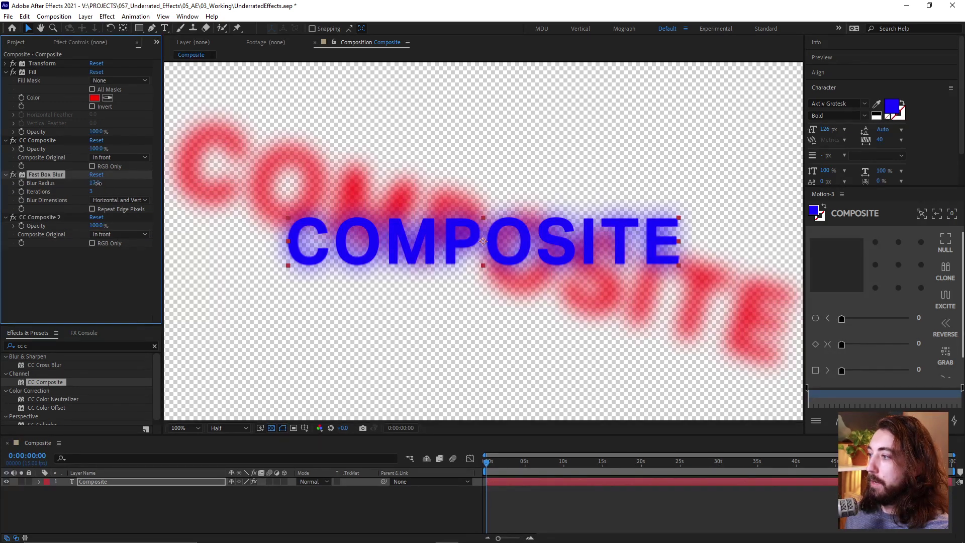
{"action": "left_click", "coordinate": [104, 261]}
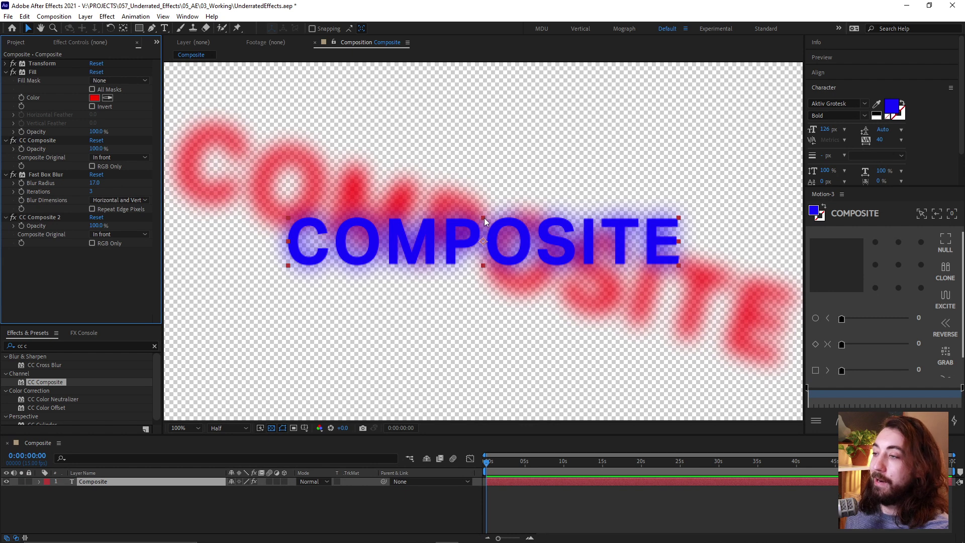
Move the playhead to about 2 seconds.
{"action": "scroll", "coordinate": [485, 219], "scroll_direction": "down", "scroll_amount": 2}
{"action": "scroll", "coordinate": [485, 219], "scroll_direction": "up", "scroll_amount": 2}
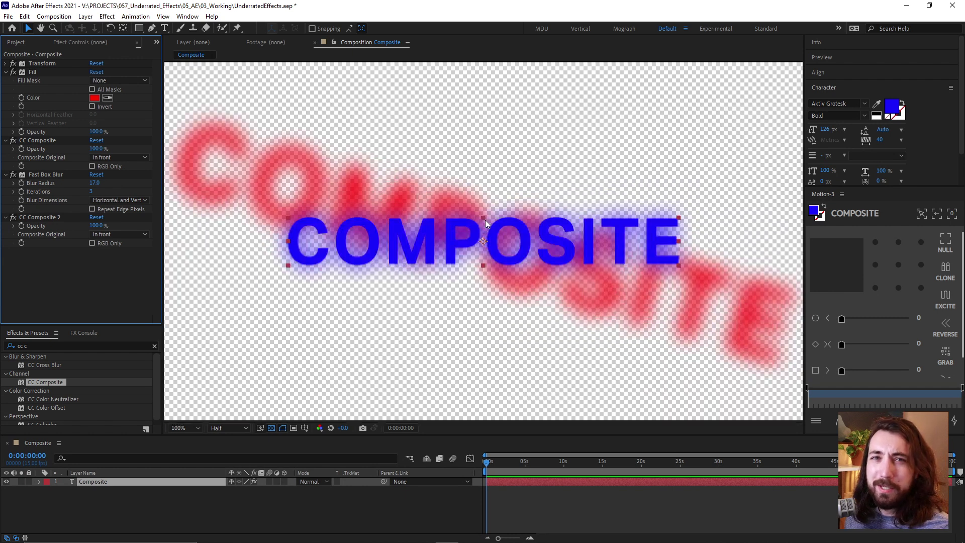
{"action": "scroll", "coordinate": [484, 219], "scroll_direction": "down", "scroll_amount": 2}
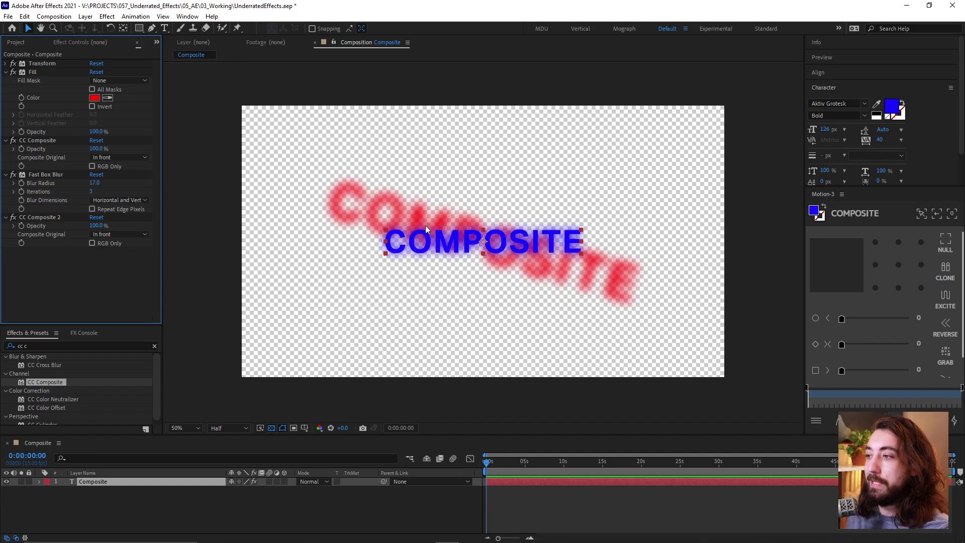
{"action": "left_click_drag", "start_coordinate": [500, 467], "coordinate": [504, 465]}
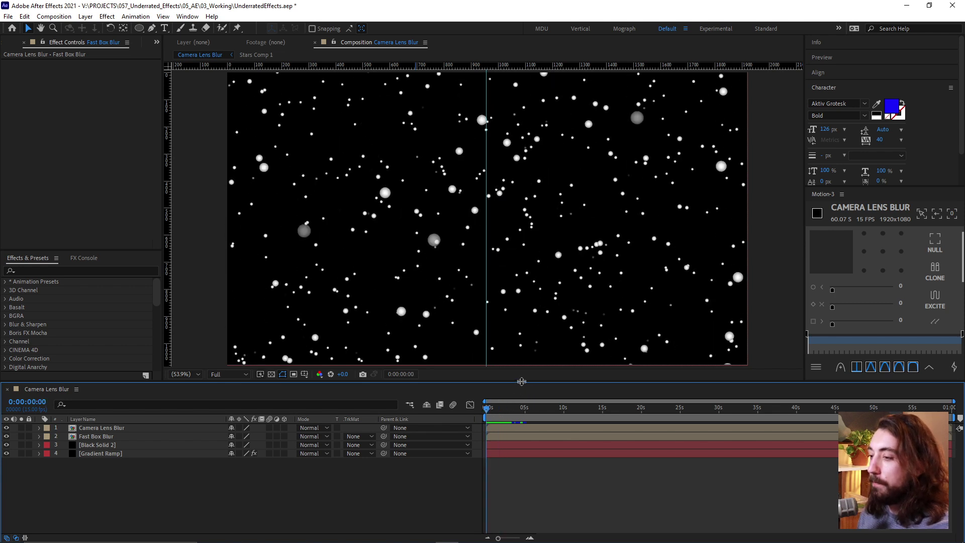
In the Camera Lens Blur starfield comp, select the Fast Box Blur layer and bring up the effect search.
{"action": "left_click_drag", "start_coordinate": [519, 383], "coordinate": [515, 404]}
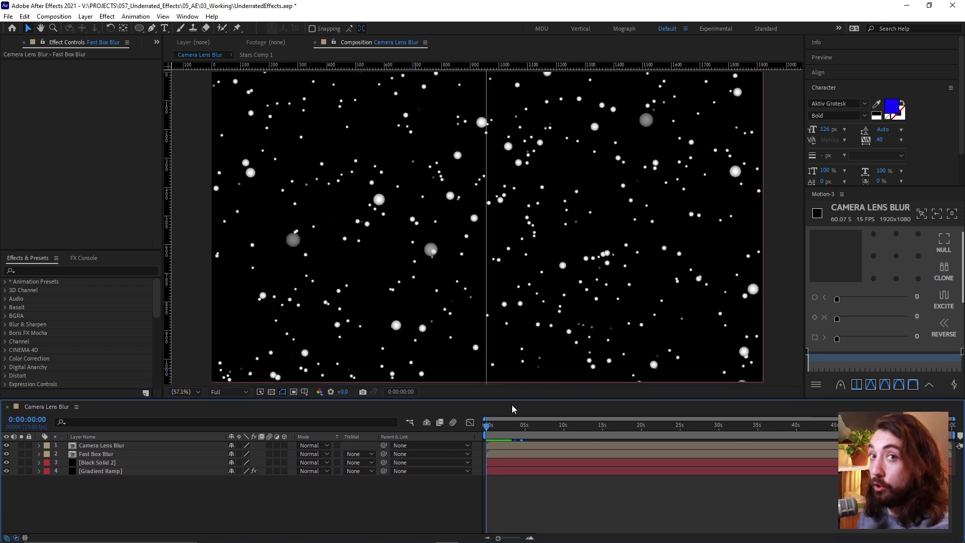
{"action": "left_click", "coordinate": [144, 452]}
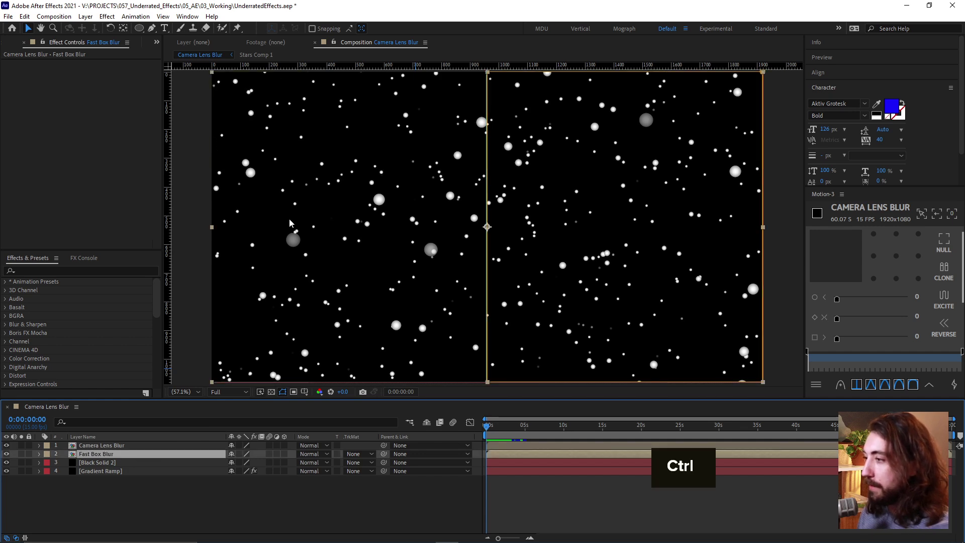
{"action": "key", "text": "ctrl+space"}
Apply Fast Box Blur to the layer with a Blur Radius of 10.
{"action": "type", "text": "fast"}
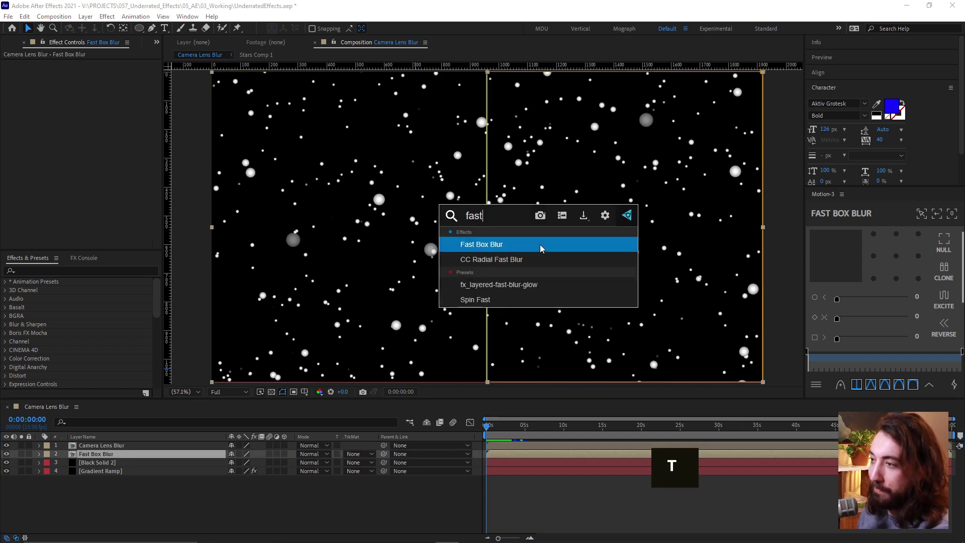
{"action": "key", "text": "Return"}
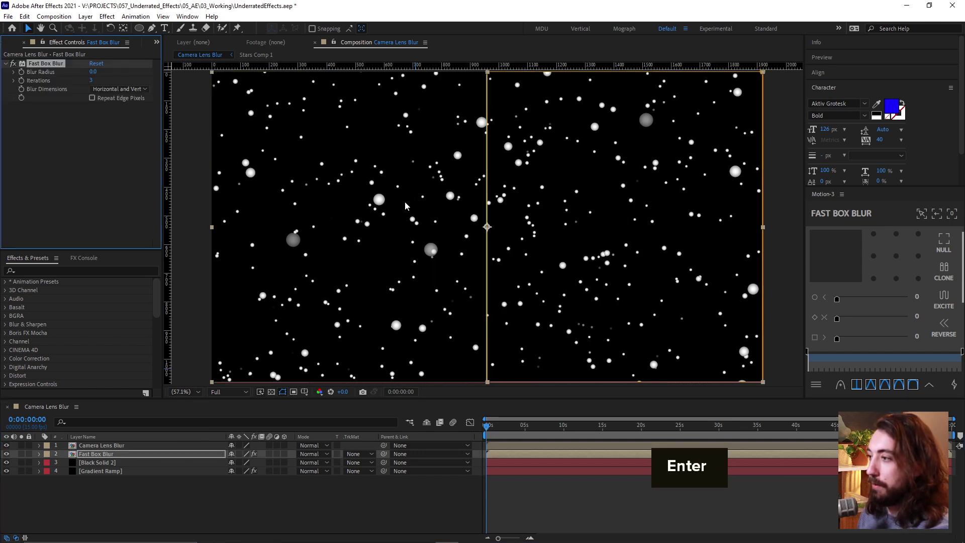
{"action": "left_click", "coordinate": [92, 71]}
{"action": "type", "text": "10"}
{"action": "key", "text": "Return"}
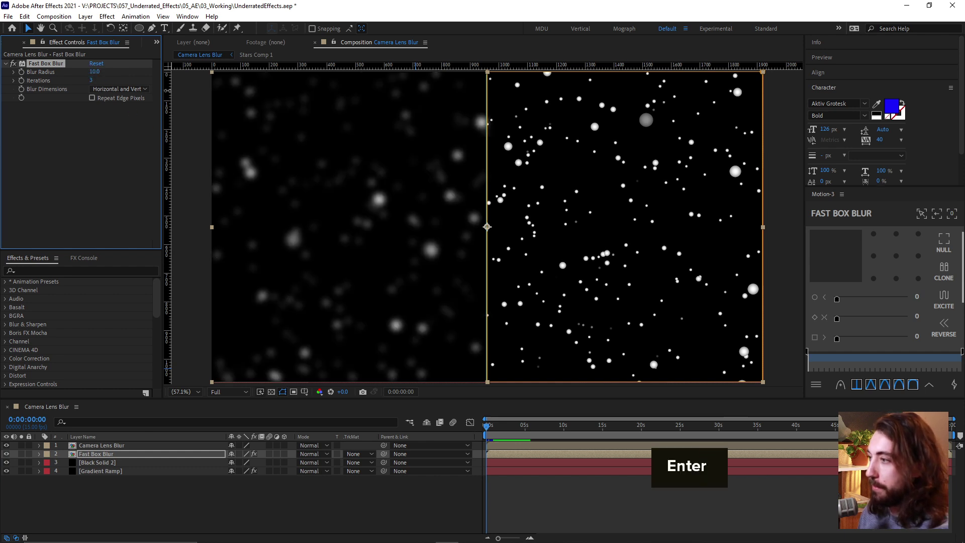
Preview the half-blurred starfield, then select the Camera Lens Blur layer.
{"action": "left_click", "coordinate": [508, 482]}
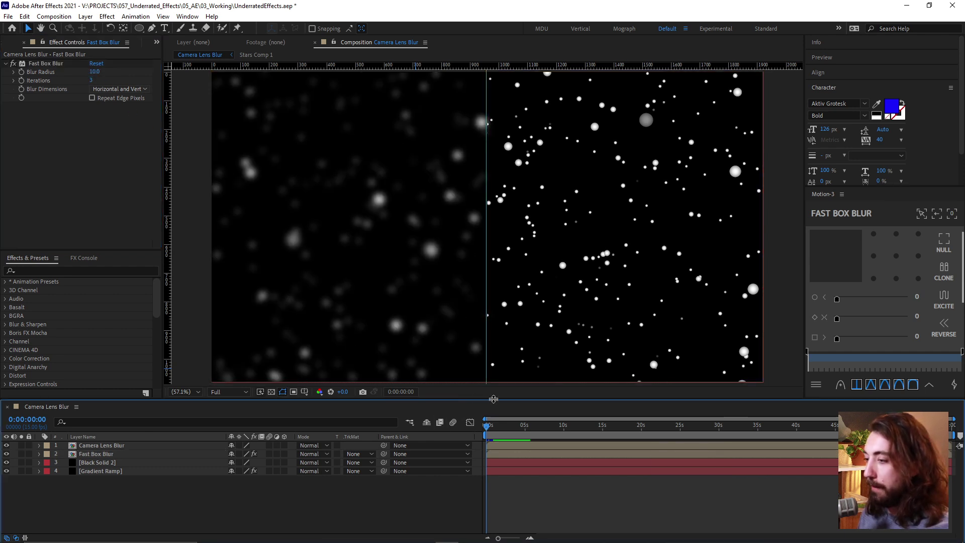
{"action": "left_click_drag", "start_coordinate": [495, 400], "coordinate": [499, 420]}
{"action": "key", "text": "space"}
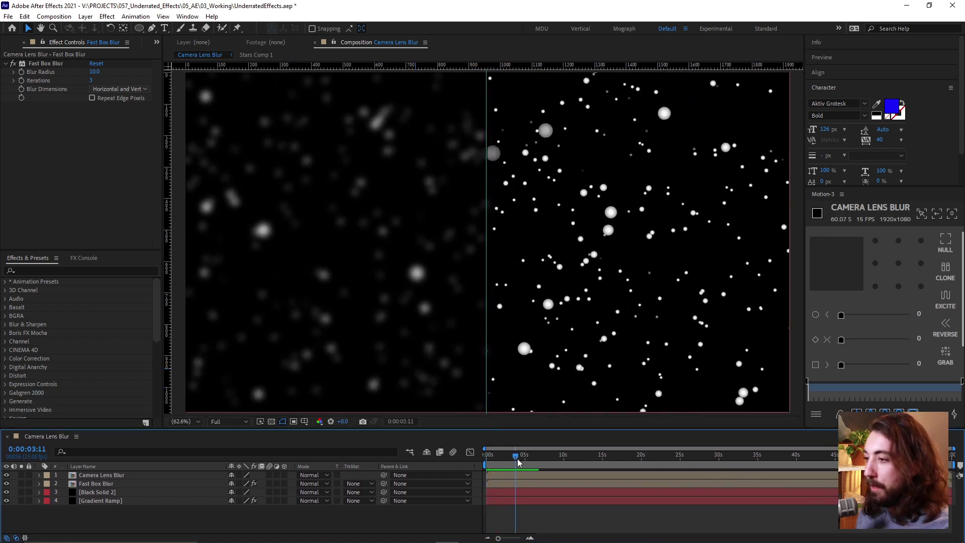
{"action": "left_click", "coordinate": [133, 475]}
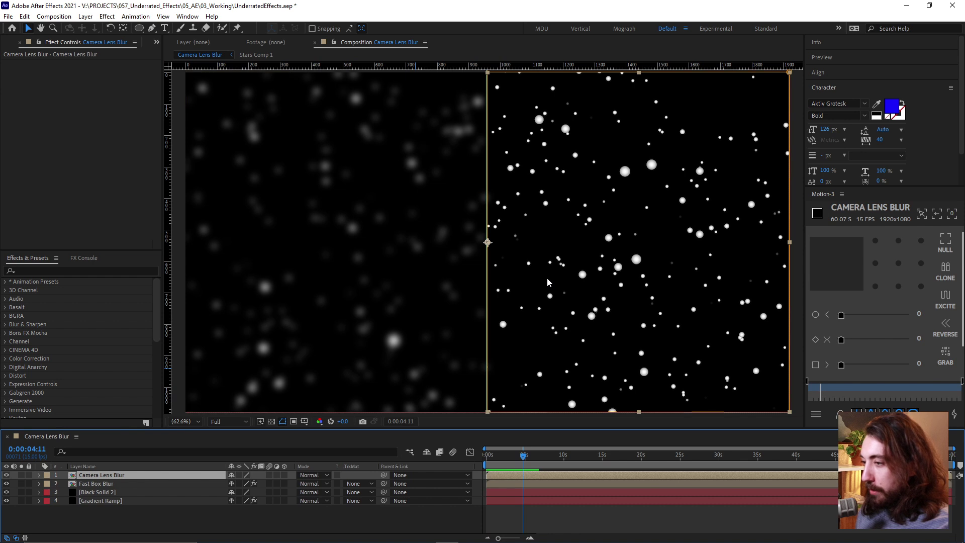
Apply Camera Lens Blur to the layer with a Blur Radius of 20.
{"action": "key", "text": "ctrl+space"}
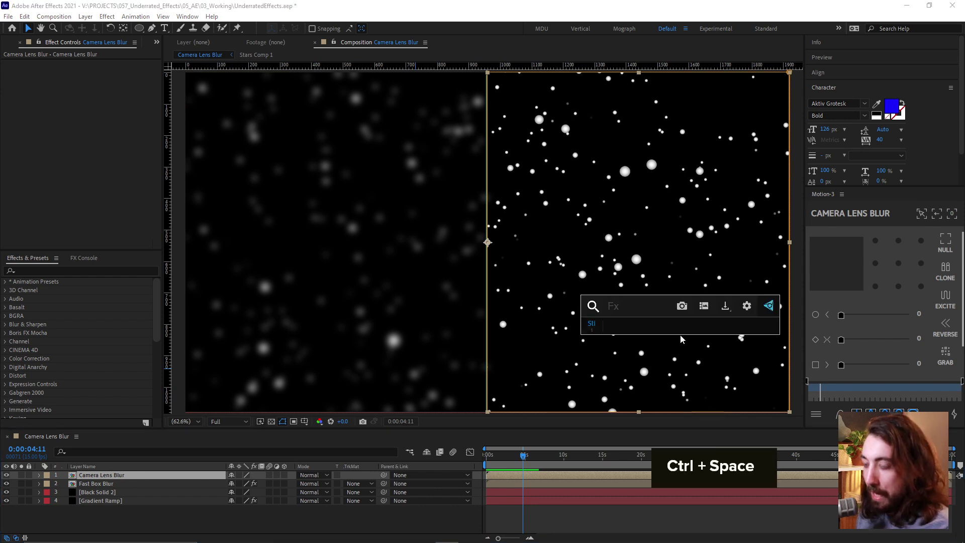
{"action": "type", "text": "cam"}
{"action": "key", "text": "Down"}
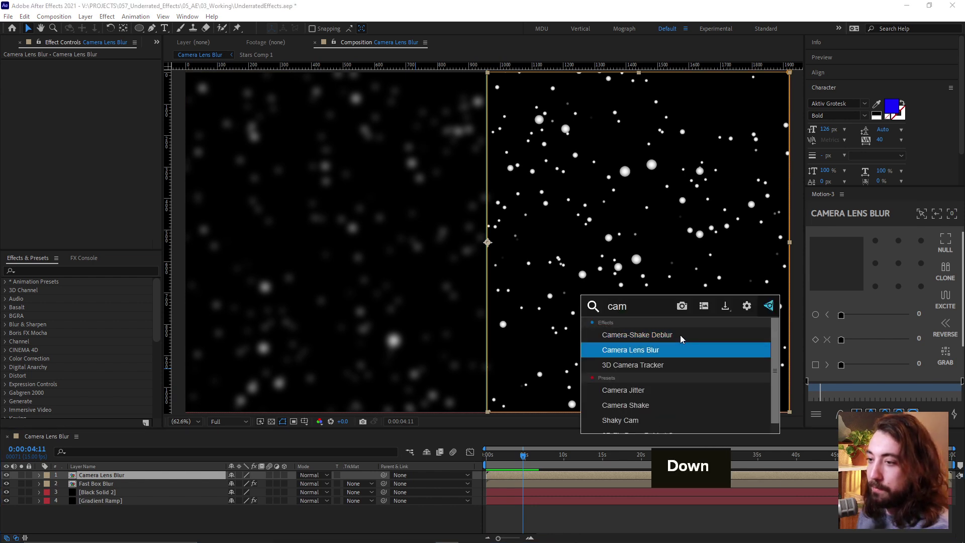
{"action": "key", "text": "Return"}
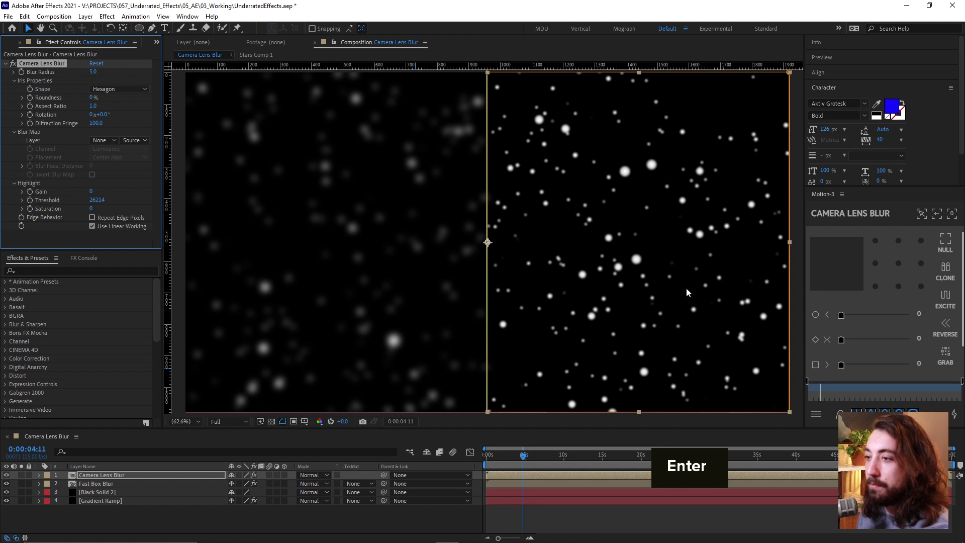
{"action": "left_click", "coordinate": [93, 71]}
{"action": "type", "text": "20"}
{"action": "key", "text": "Return"}
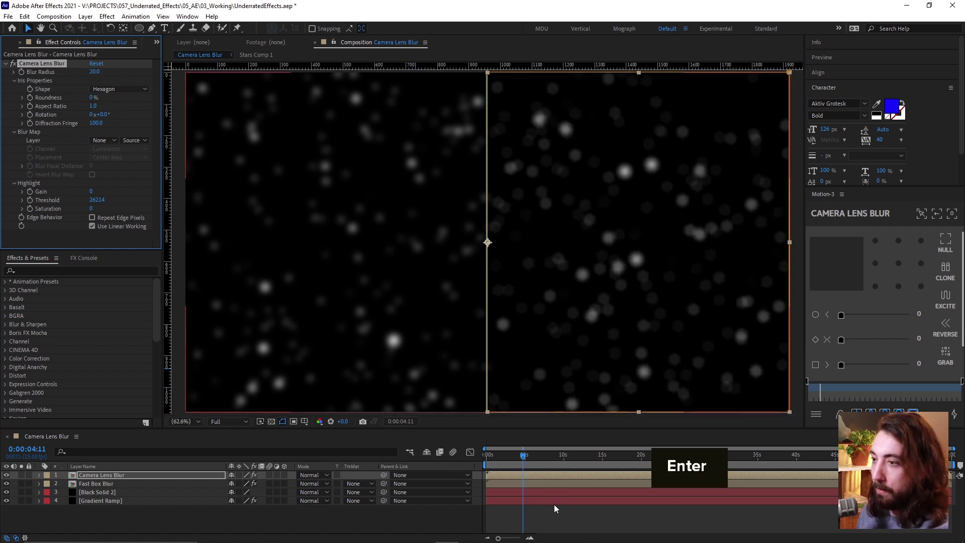
Preview the bokeh starfield from the first frame.
{"action": "key", "text": "space"}
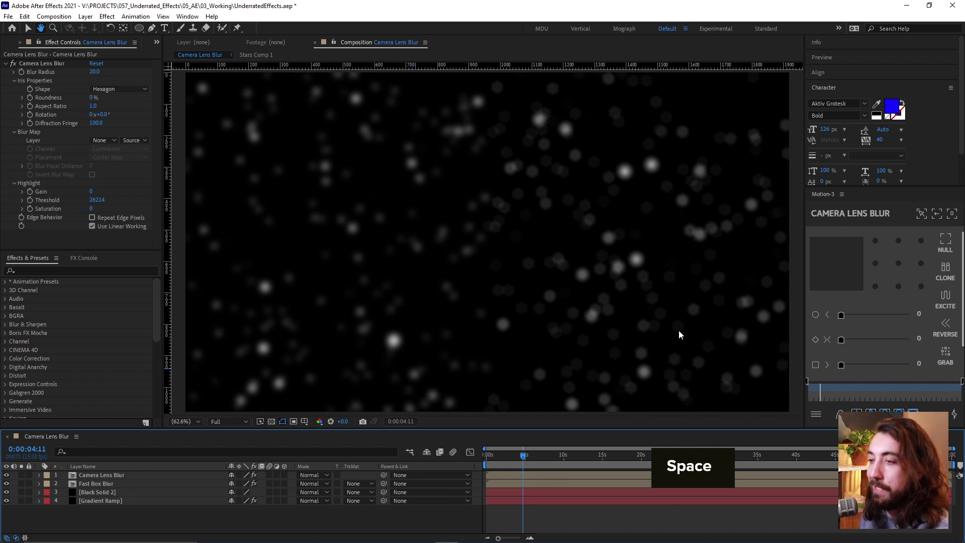
{"action": "left_click_drag", "start_coordinate": [509, 451], "coordinate": [482, 457]}
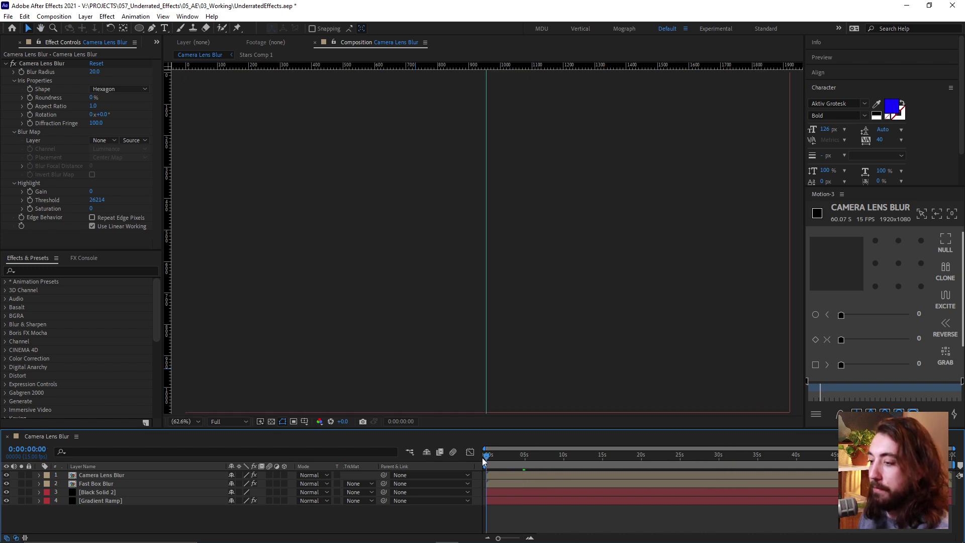
{"action": "key", "text": "space"}
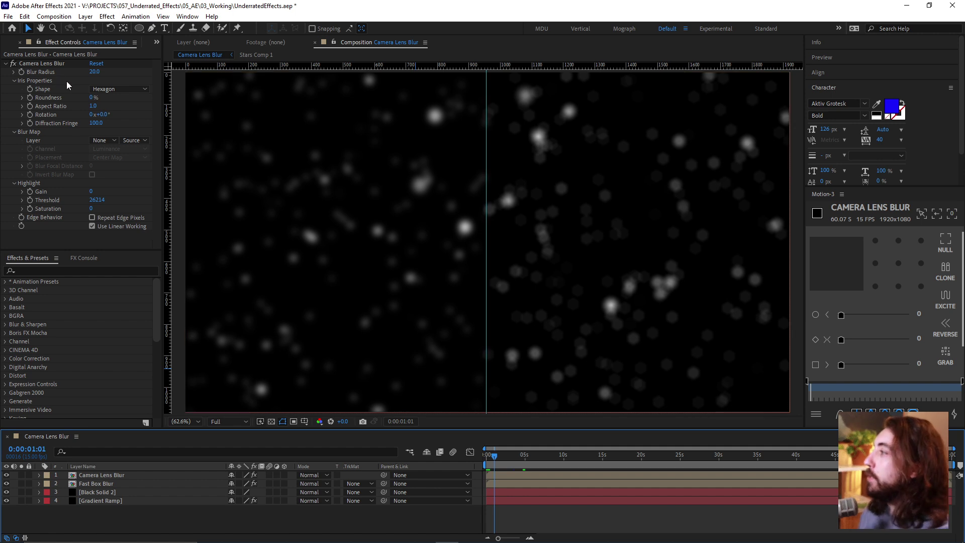
Set the Camera Lens Blur Iris Shape to Square and rotate it to 41°.
{"action": "left_click", "coordinate": [56, 95]}
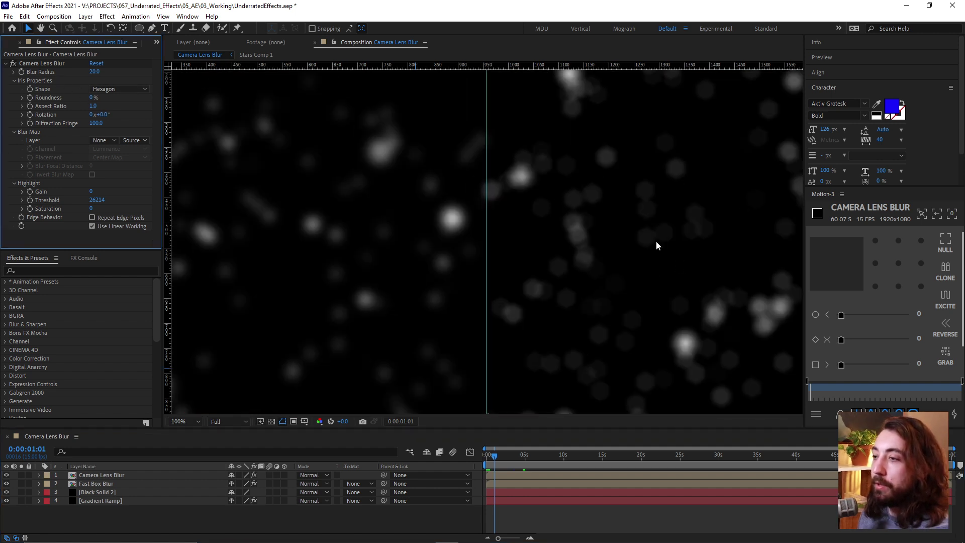
{"action": "scroll", "coordinate": [657, 245], "scroll_direction": "up", "scroll_amount": 3}
{"action": "key", "text": "ctrl+z"}
{"action": "left_click", "coordinate": [534, 510]}
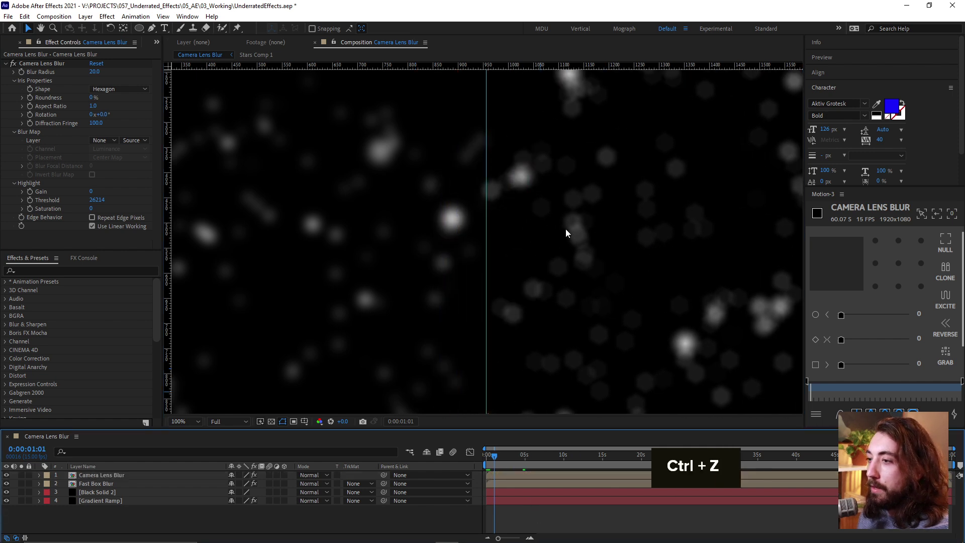
{"action": "scroll", "coordinate": [557, 224], "scroll_direction": "up", "scroll_amount": 3}
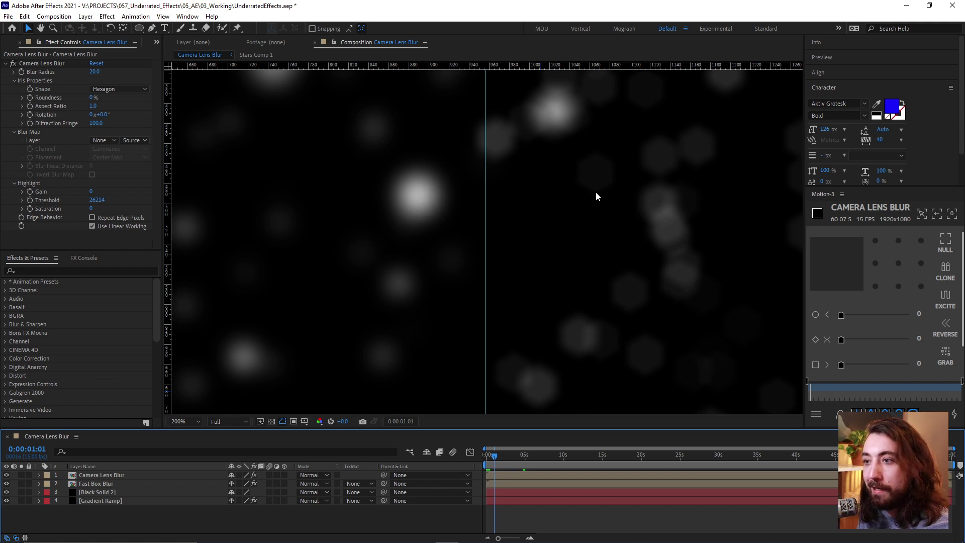
{"action": "left_click", "coordinate": [118, 90]}
{"action": "left_click", "coordinate": [127, 111]}
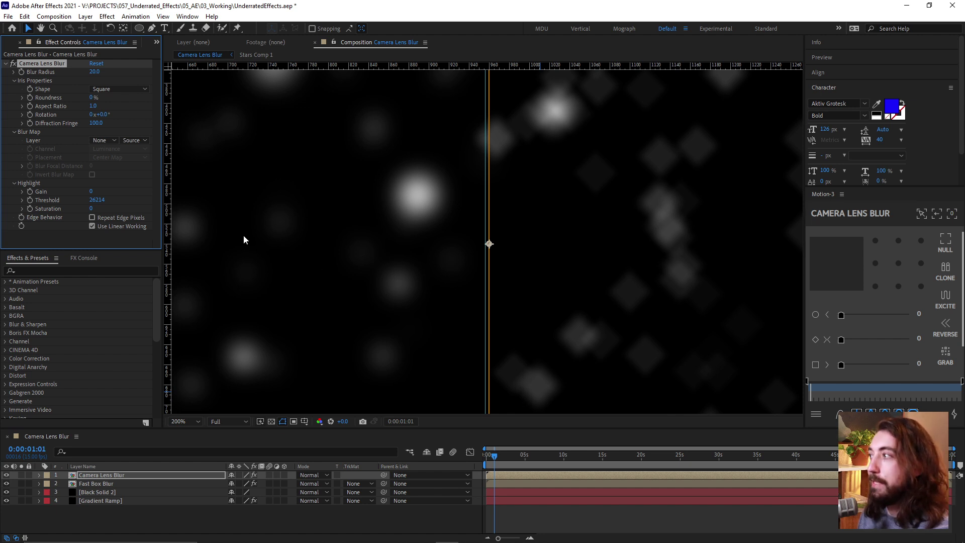
{"action": "mouse_move", "coordinate": [104, 114]}
{"action": "left_mouse_down"}
{"action": "mouse_move", "coordinate": [116, 113]}
{"action": "mouse_move", "coordinate": [105, 114]}
{"action": "left_mouse_up"}
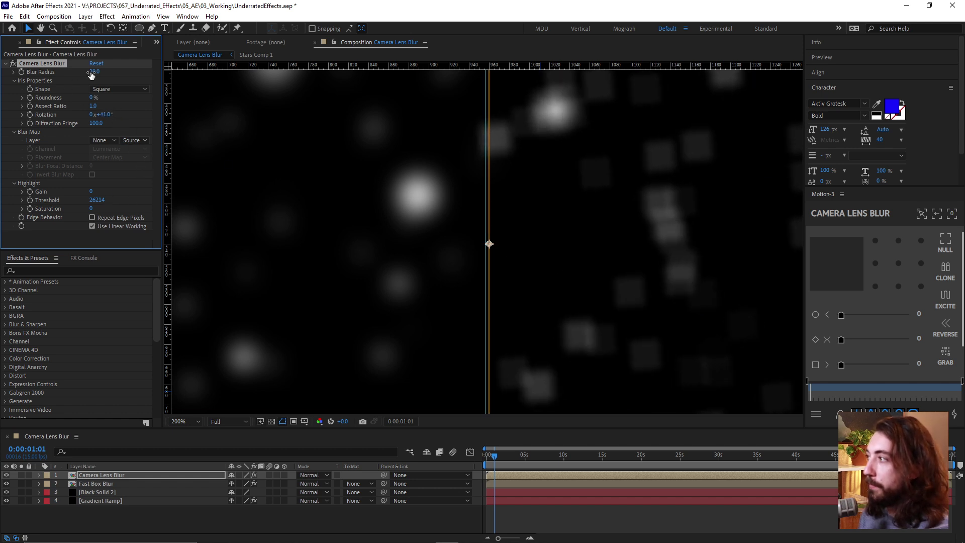
Try a Triangle iris, then return the iris shape to Square.
{"action": "left_click", "coordinate": [119, 89]}
{"action": "left_click", "coordinate": [123, 95]}
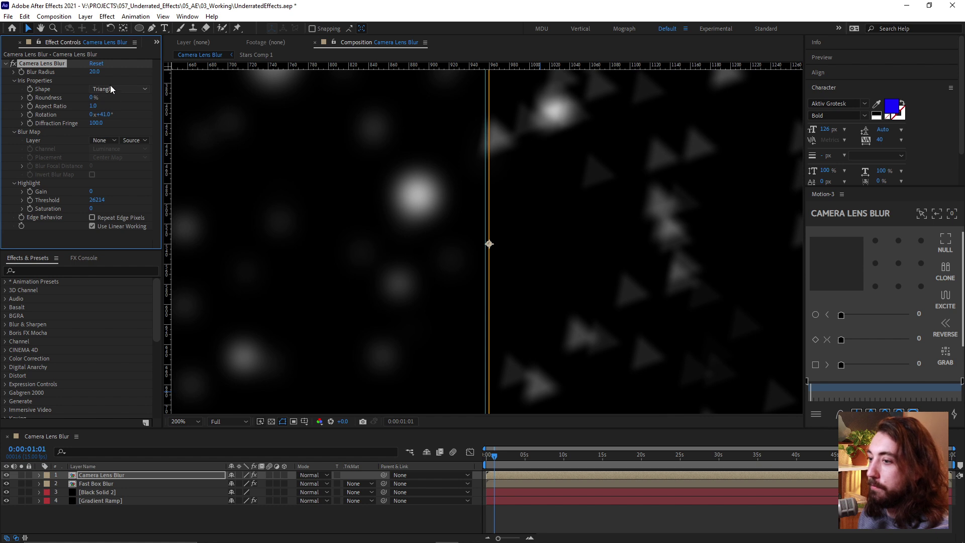
{"action": "key", "text": "comma"}
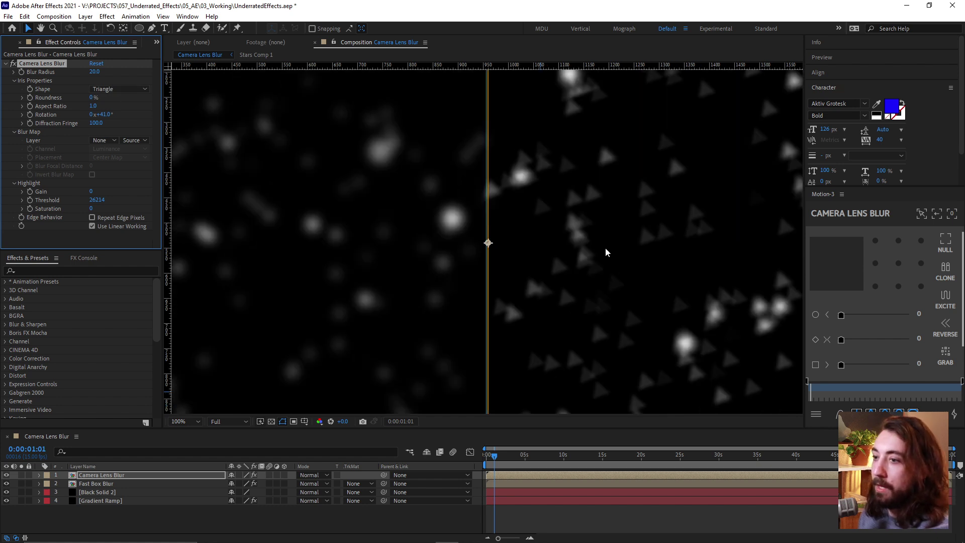
{"action": "left_click", "coordinate": [120, 89]}
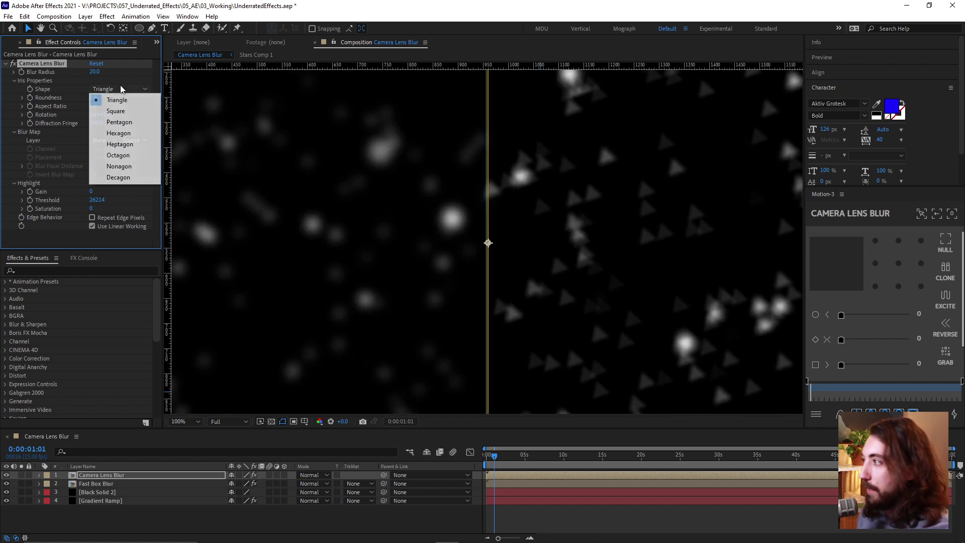
{"action": "left_click", "coordinate": [121, 112]}
{"action": "key", "text": "comma"}
{"action": "key", "text": "period"}
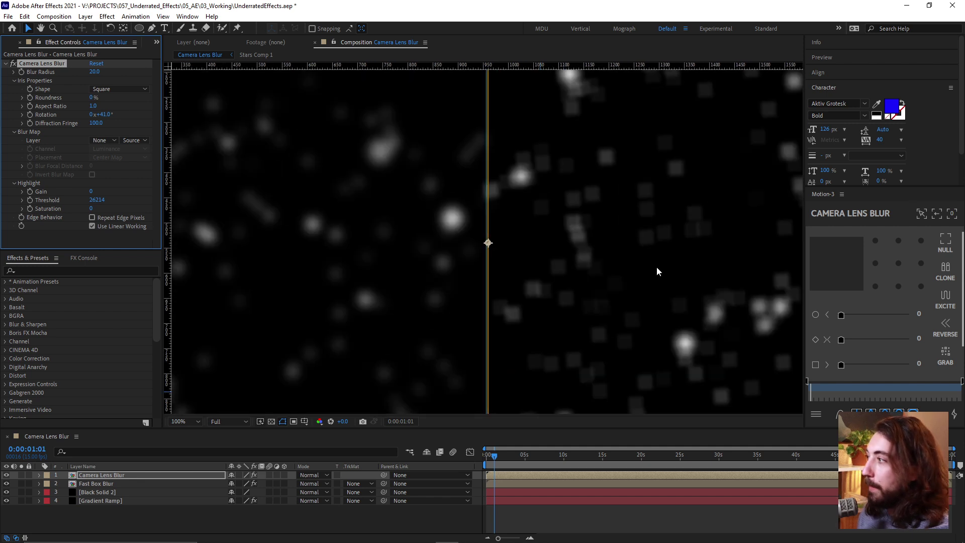
Set Diffraction Fringe to 191 and compare the square bokeh at 100% and full-comp views.
{"action": "key", "text": "comma"}
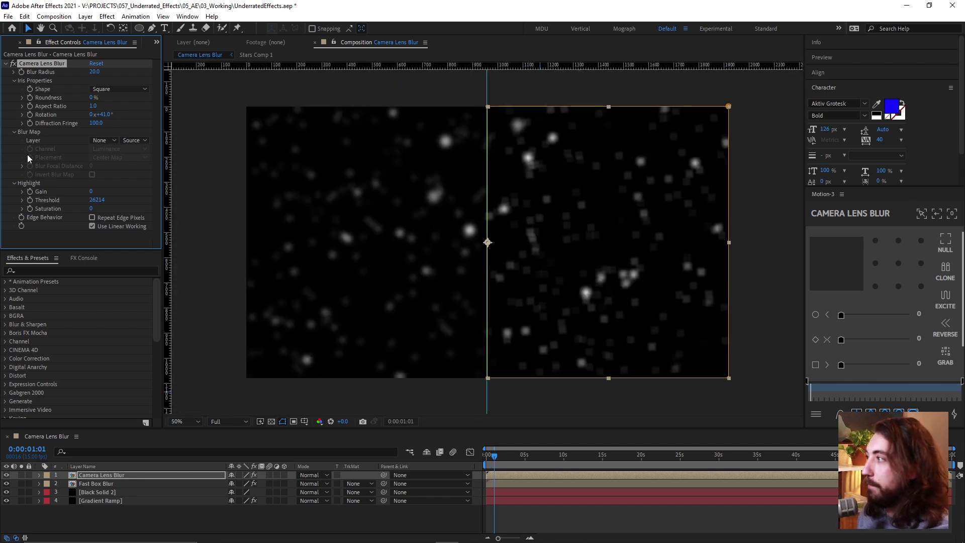
{"action": "left_click_drag", "start_coordinate": [94, 124], "coordinate": [3, 135]}
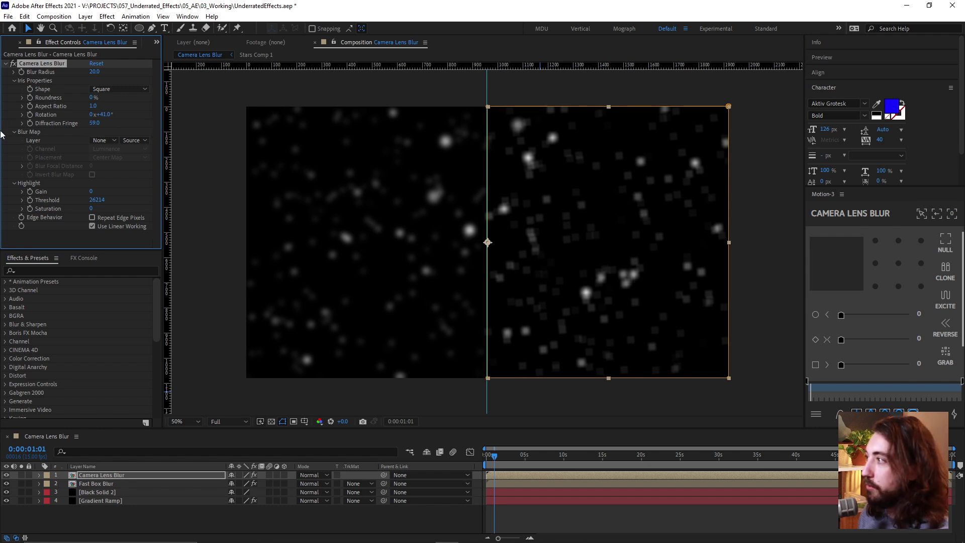
{"action": "key", "text": "ctrl+z"}
{"action": "key", "text": "period"}
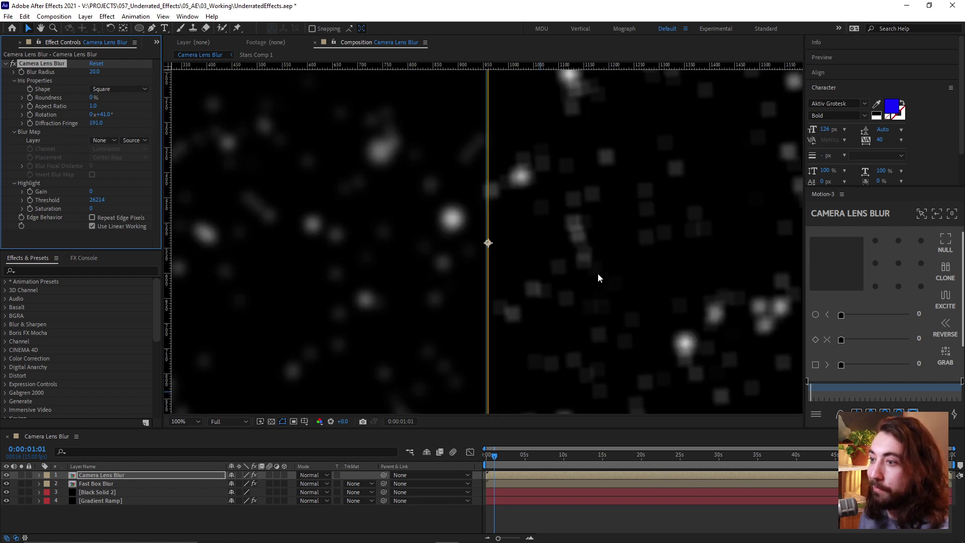
{"action": "key", "text": "comma"}
{"action": "key", "text": "period"}
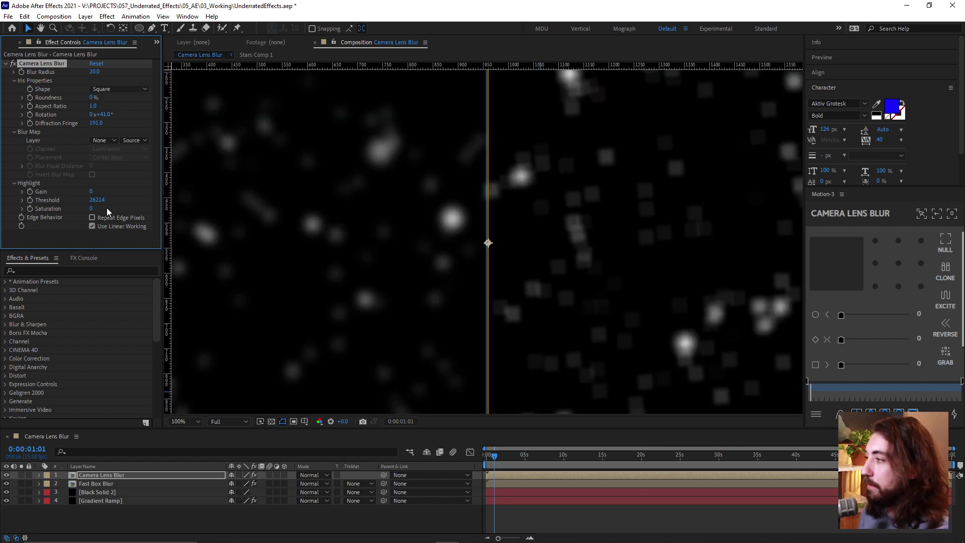
{"action": "key", "text": "comma"}
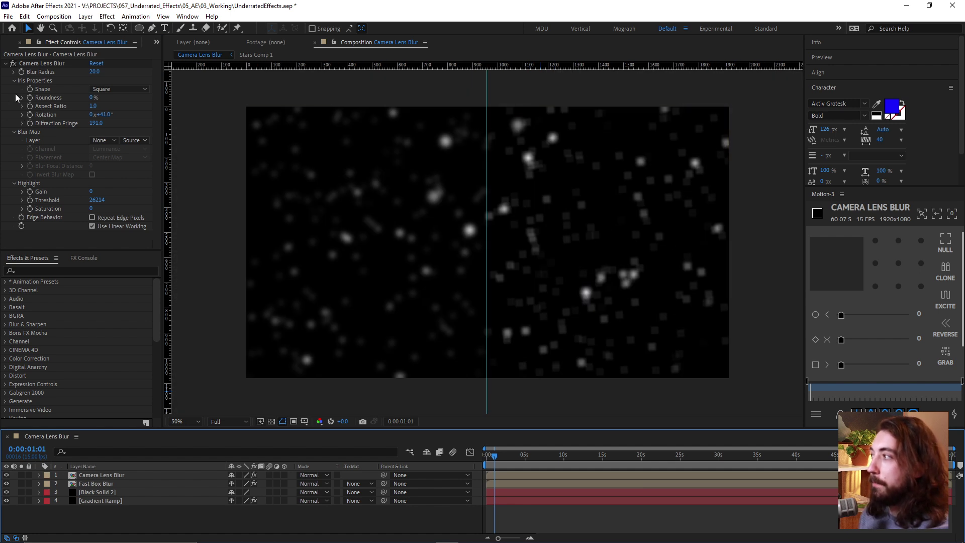
{"action": "left_click", "coordinate": [31, 137]}
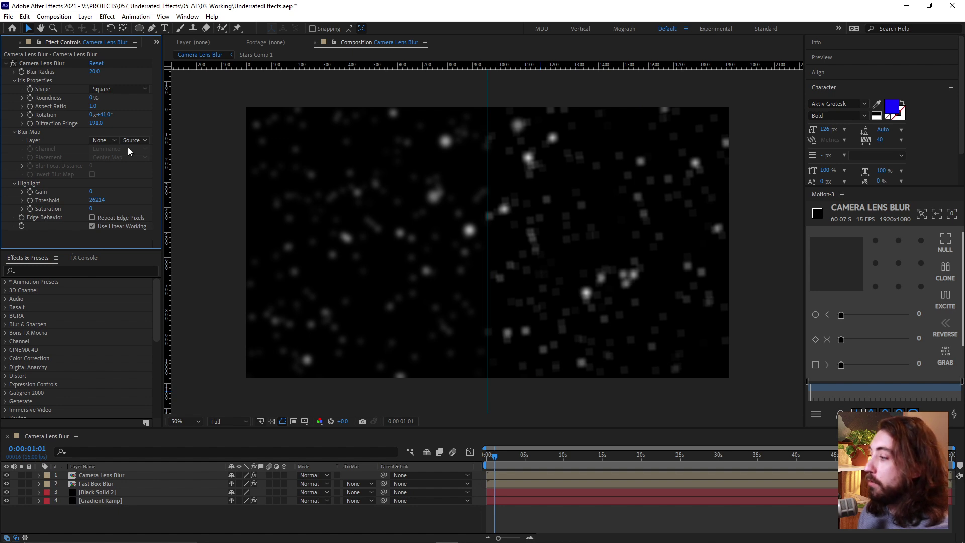
Check Gradient Ramp solo, then set it as Blur Map Layer with Effects & Masks source.
{"action": "left_click", "coordinate": [21, 500]}
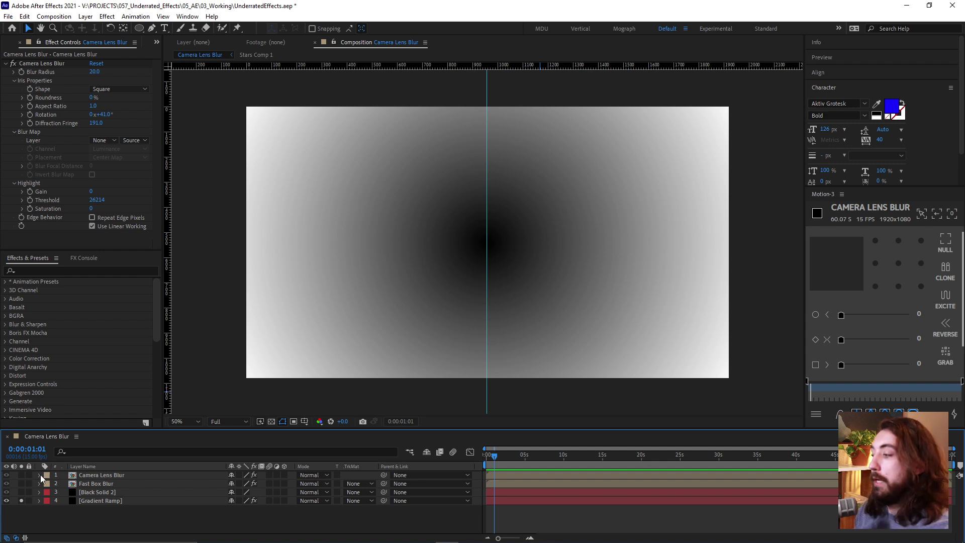
{"action": "left_click", "coordinate": [21, 500]}
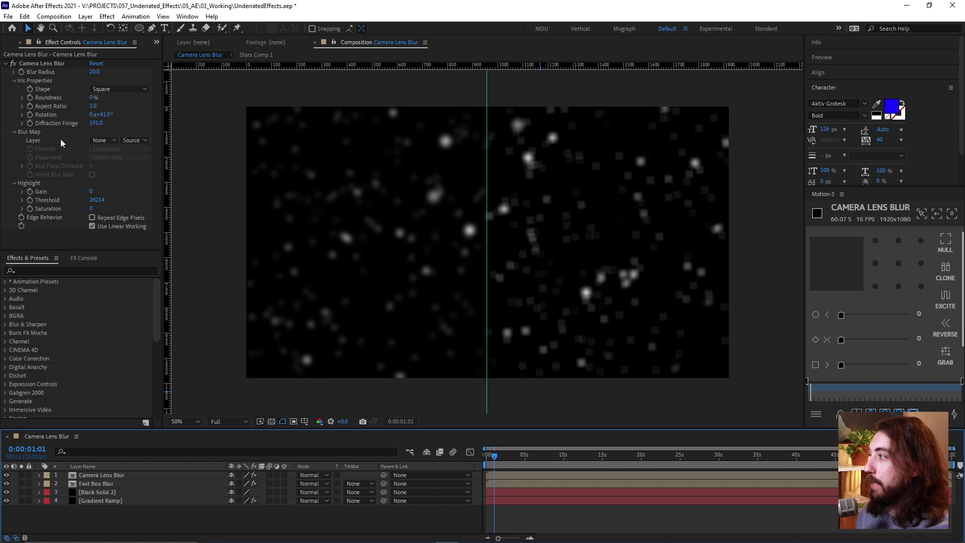
{"action": "left_click", "coordinate": [104, 141]}
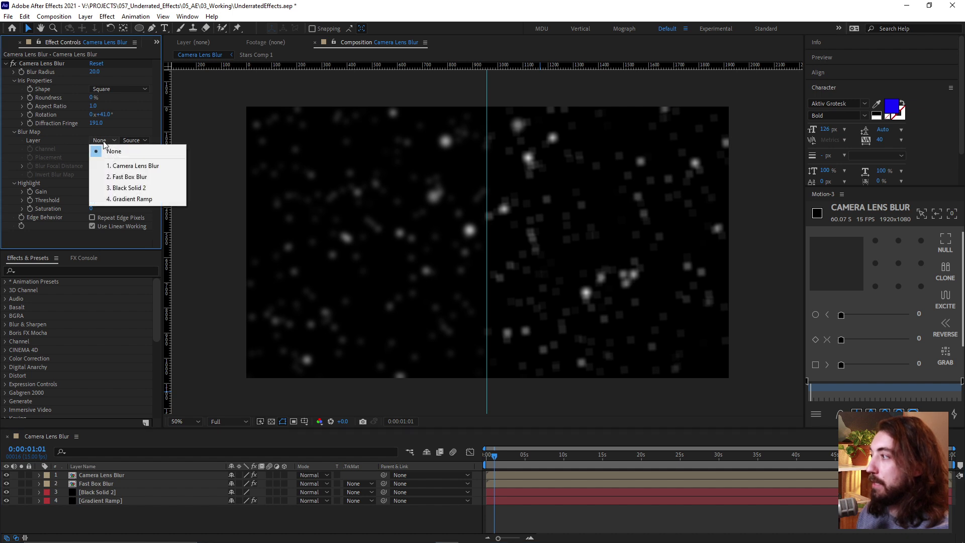
{"action": "left_click", "coordinate": [147, 199]}
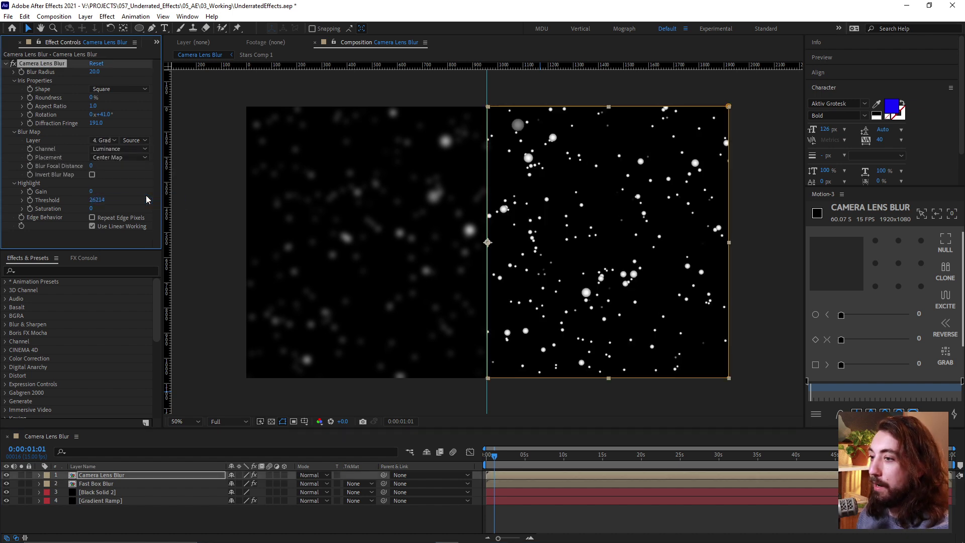
{"action": "left_click", "coordinate": [141, 142]}
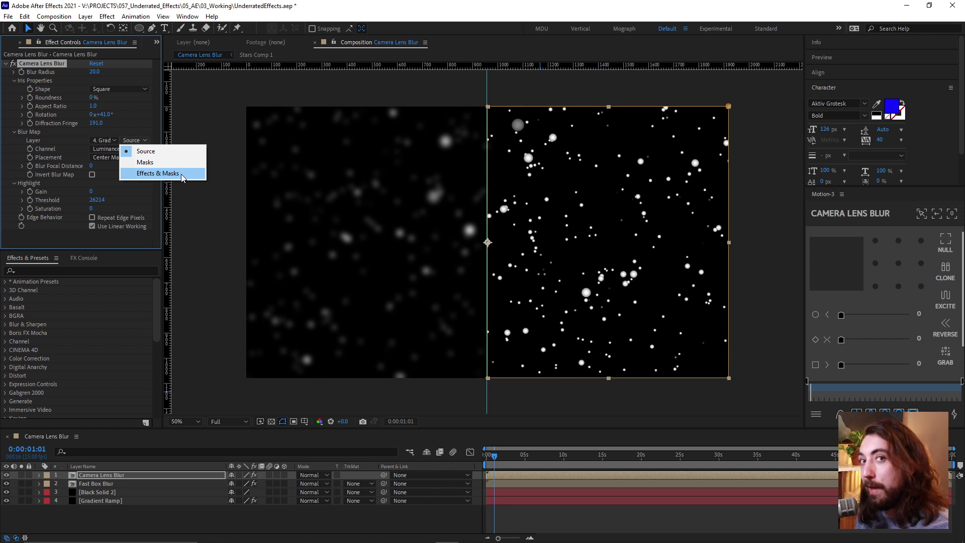
{"action": "left_click", "coordinate": [176, 174]}
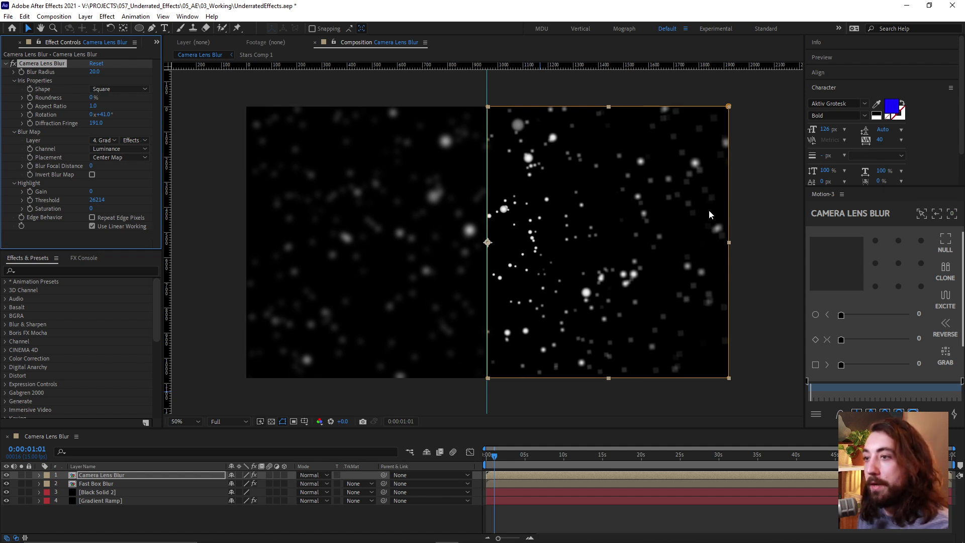
Keep Luminance as the blur map channel, test and undo a focal distance change, and invert the map.
{"action": "left_click", "coordinate": [116, 150]}
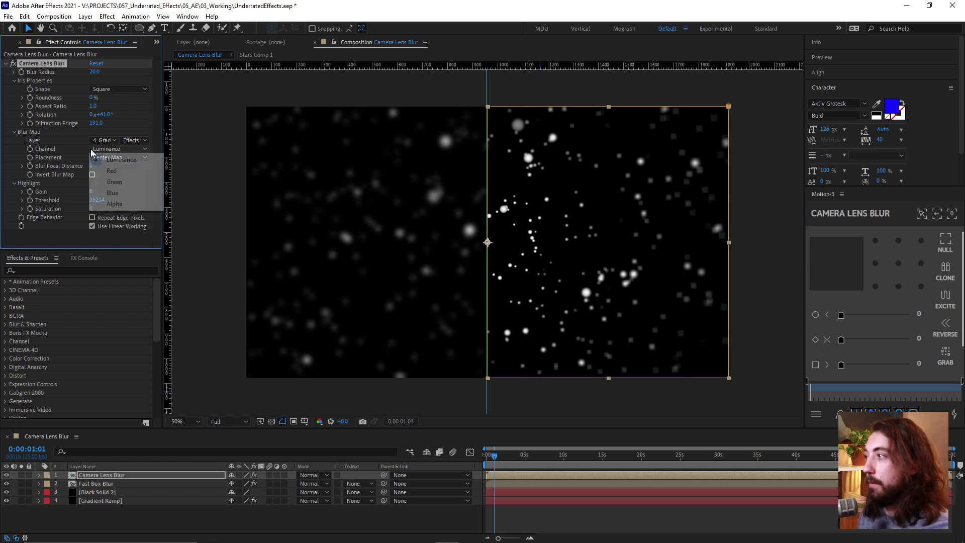
{"action": "left_click", "coordinate": [75, 147]}
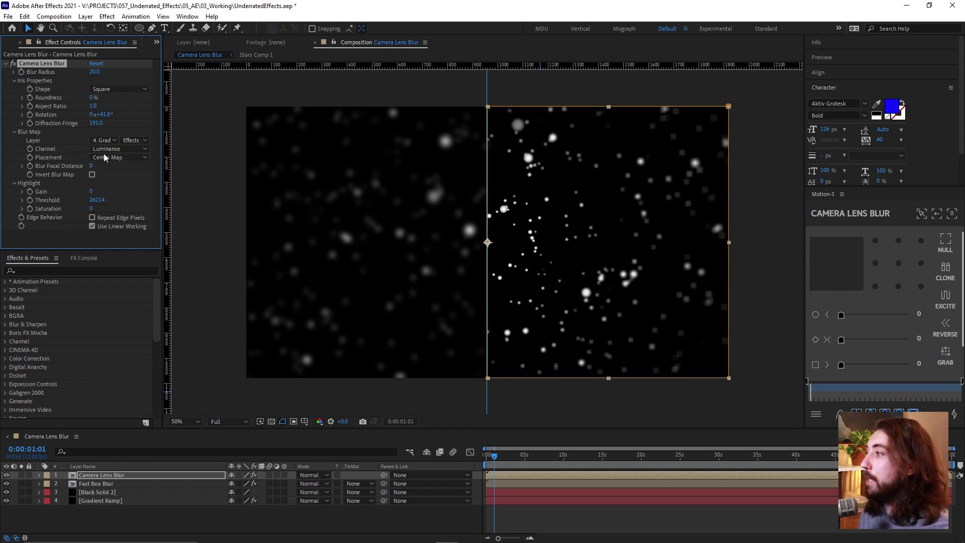
{"action": "mouse_move", "coordinate": [91, 167]}
{"action": "left_mouse_down"}
{"action": "mouse_move", "coordinate": [143, 158]}
{"action": "mouse_move", "coordinate": [84, 151]}
{"action": "left_mouse_up"}
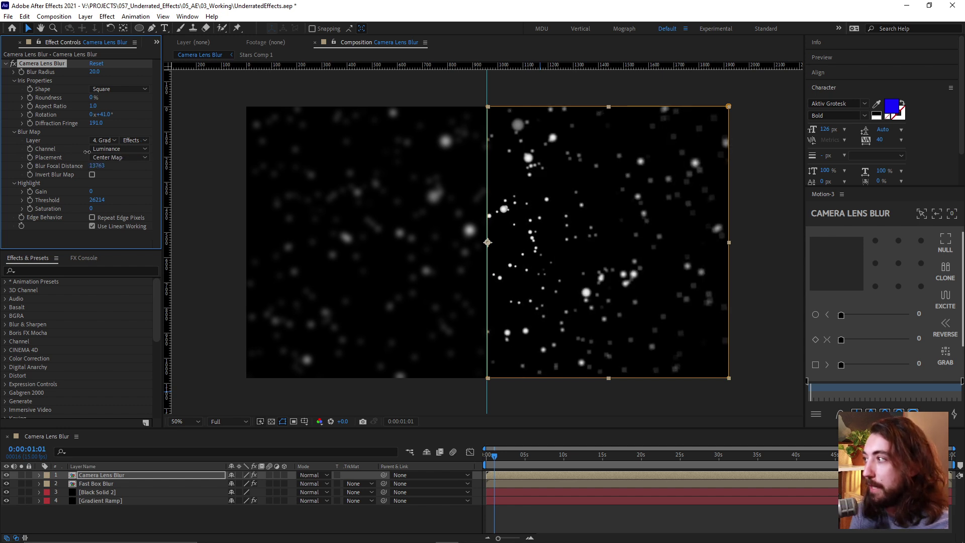
{"action": "key", "text": "ctrl+z"}
{"action": "left_click", "coordinate": [92, 174]}
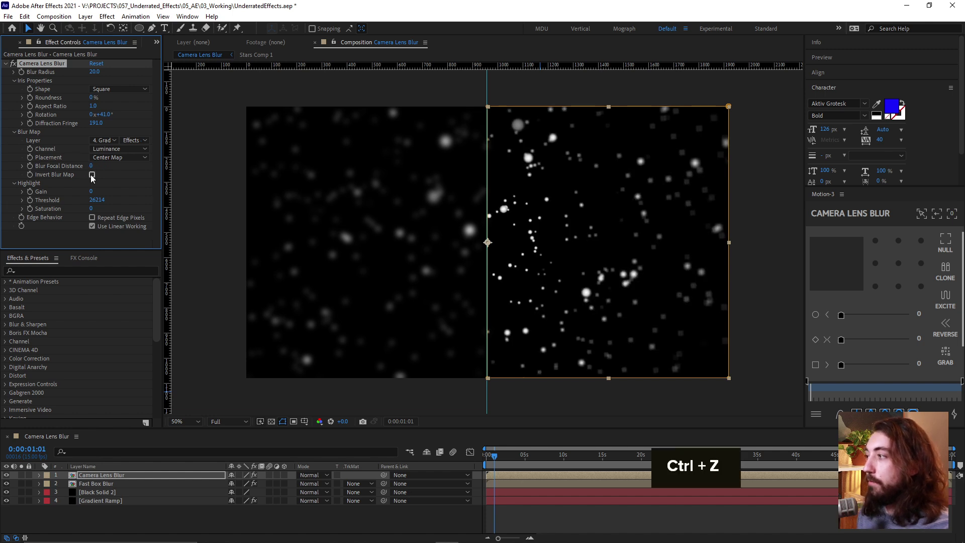
Turn Invert Blur Map off and view the frame at 0:00:04:01.
{"action": "left_click", "coordinate": [92, 175]}
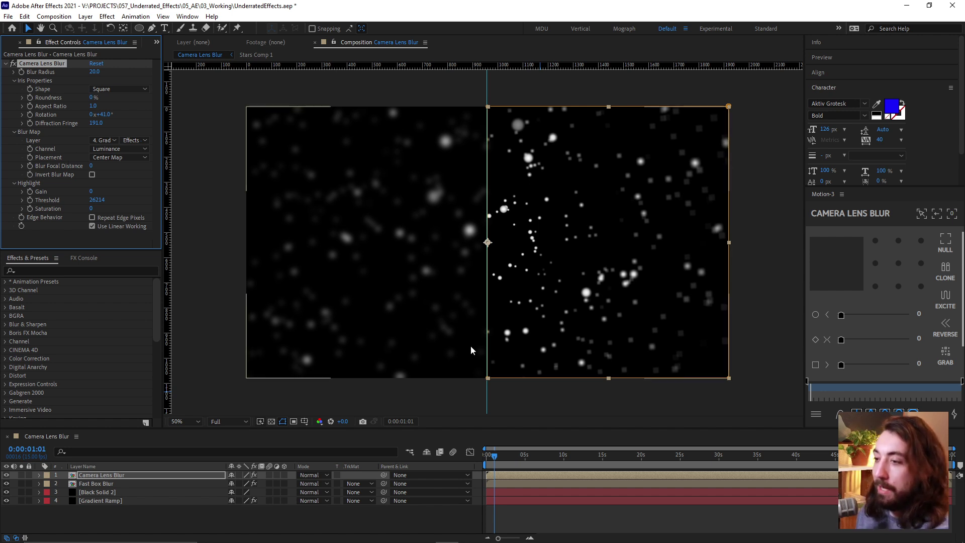
{"action": "left_click", "coordinate": [518, 452]}
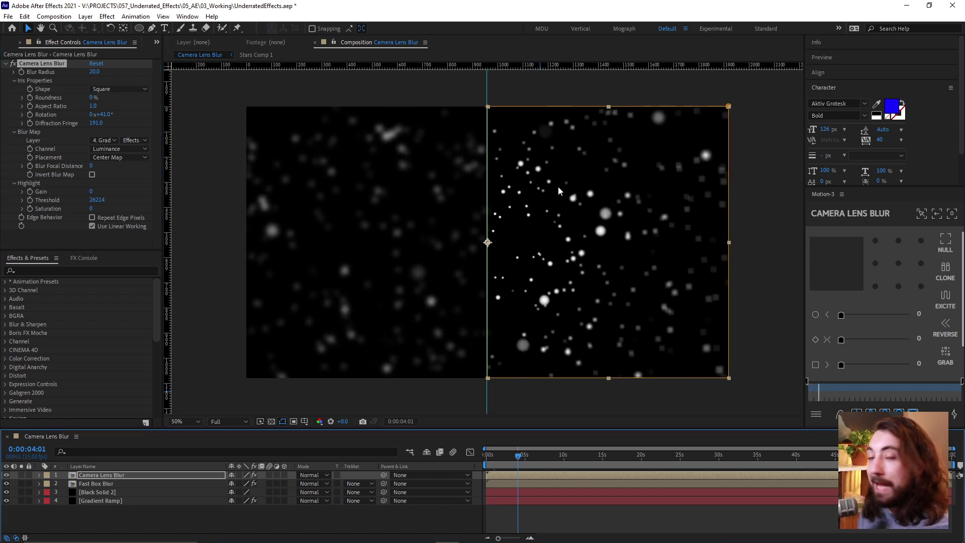